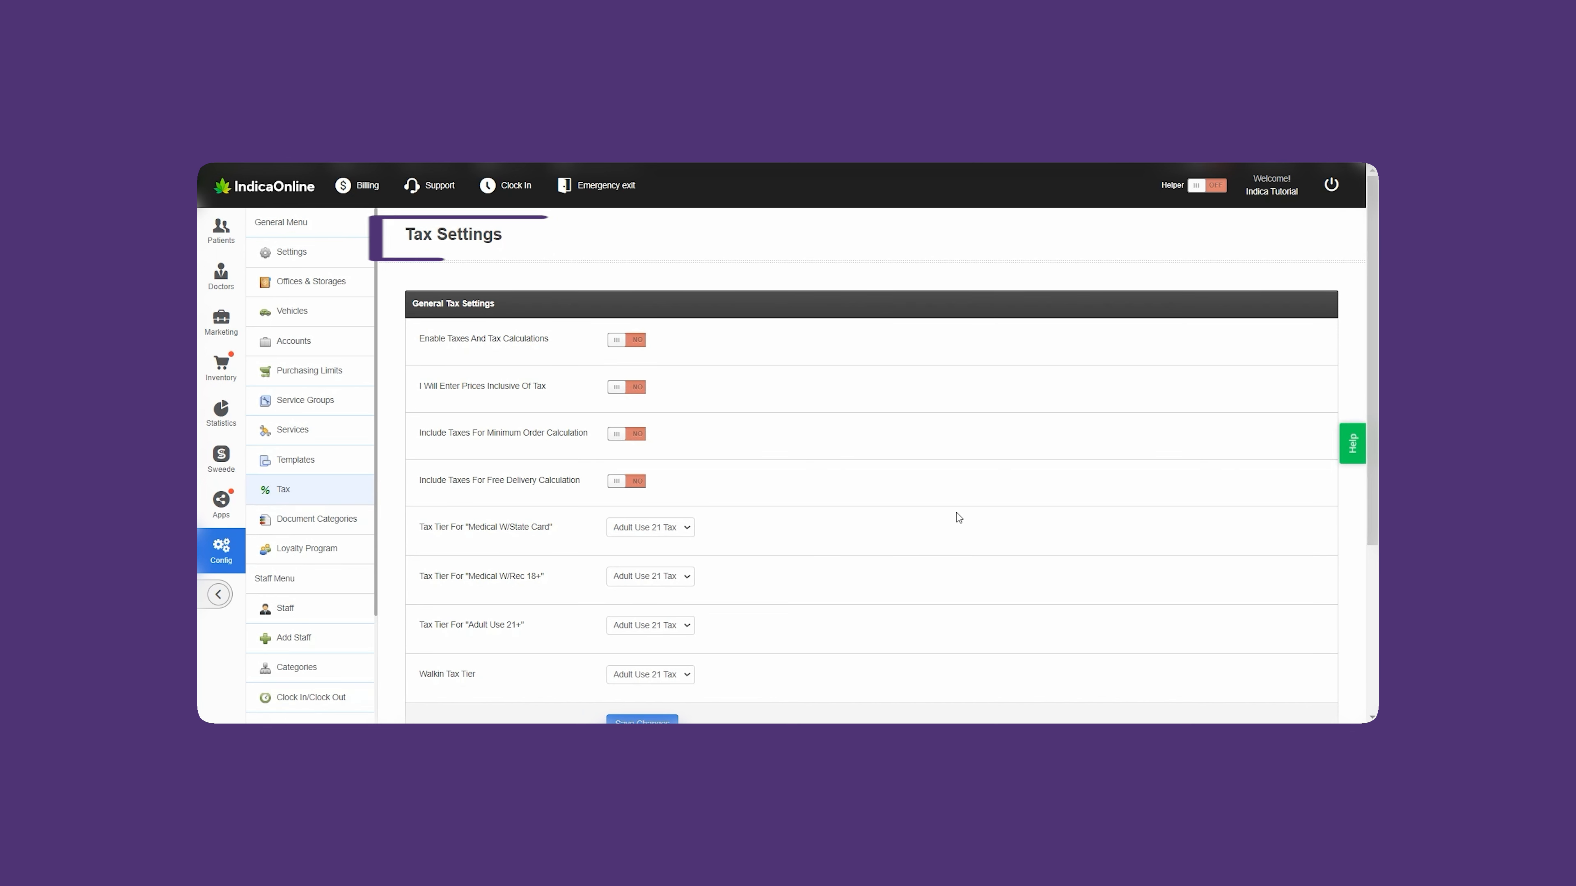
Step: Enable taxes and tax calculations, and turn on entering prices inclusive of tax
scroll(879, 449, "down", 1)
scroll(879, 449, "down", 2)
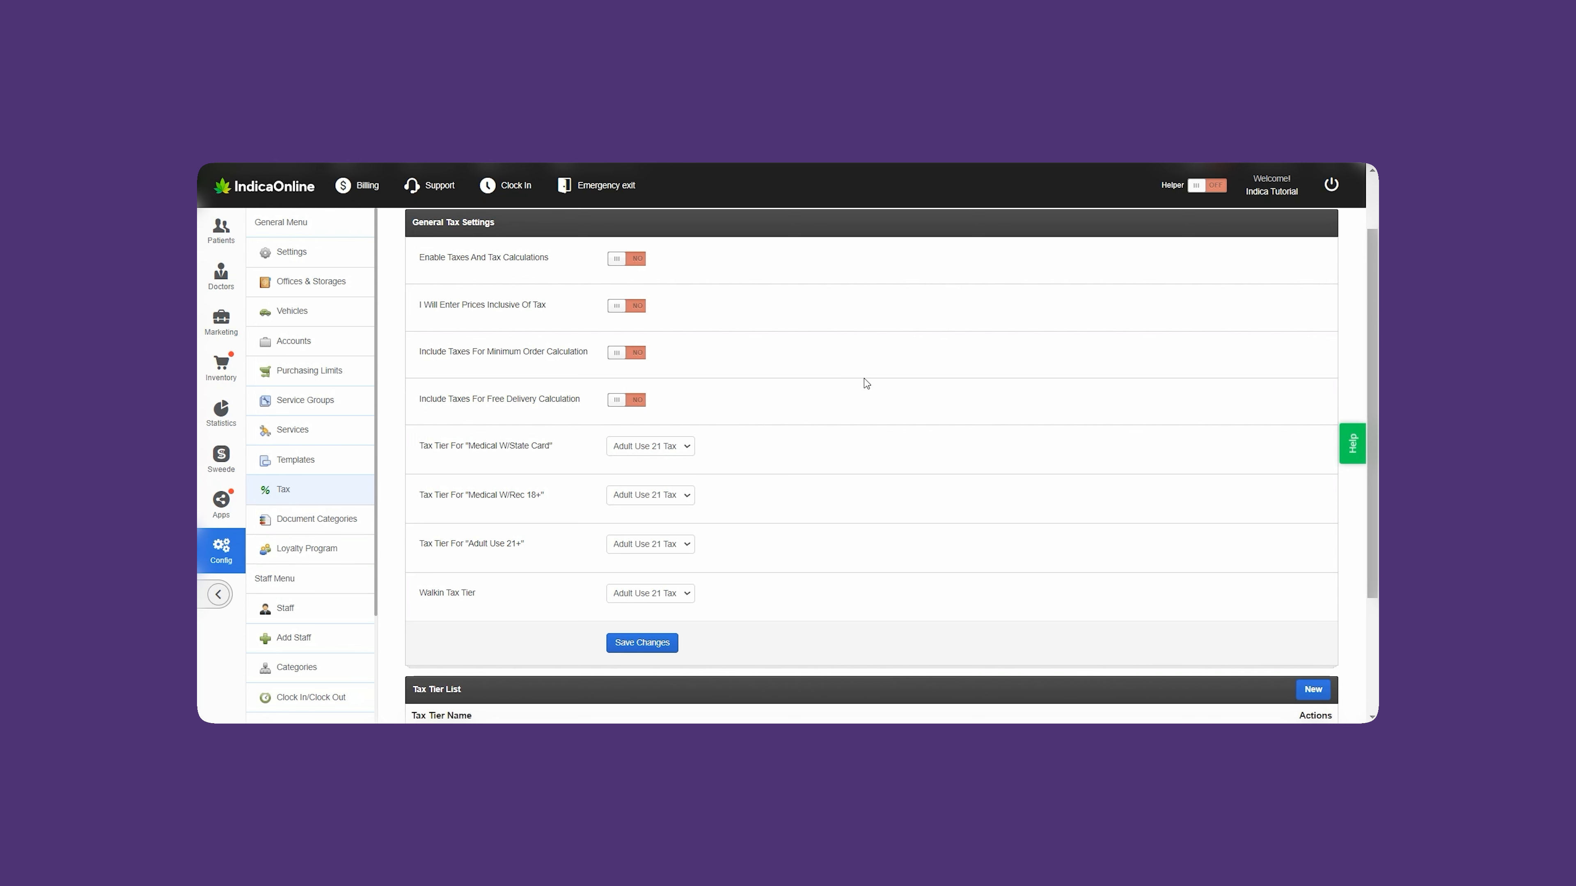
left_click(635, 261)
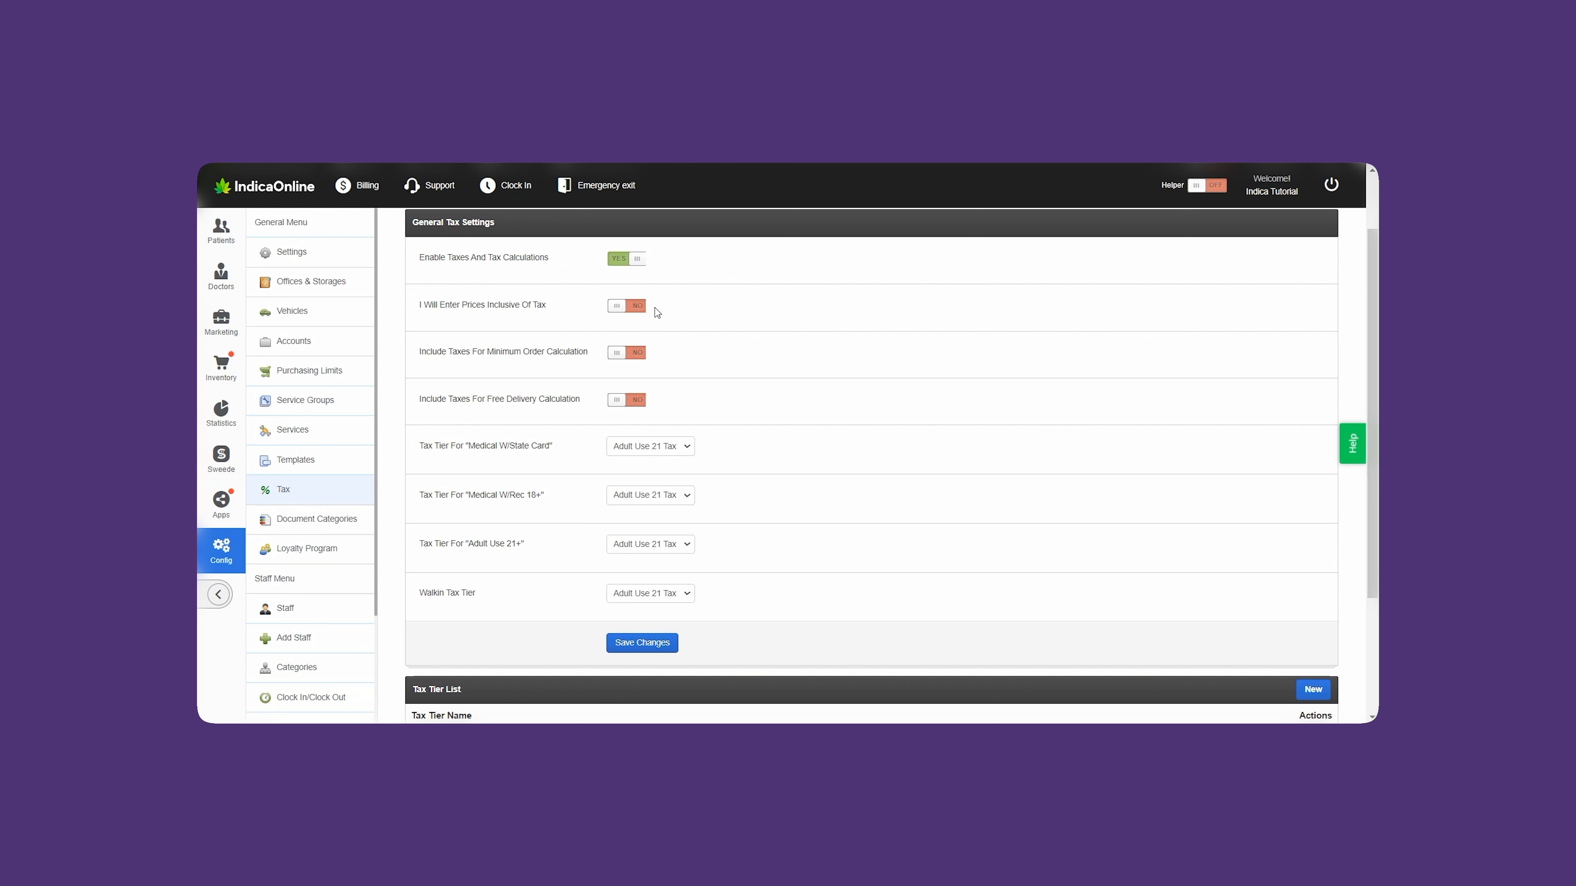
left_click(644, 313)
Step: Toggle tax inclusion for the minimum order and free delivery calculations on and back off
left_click(639, 354)
left_click(646, 407)
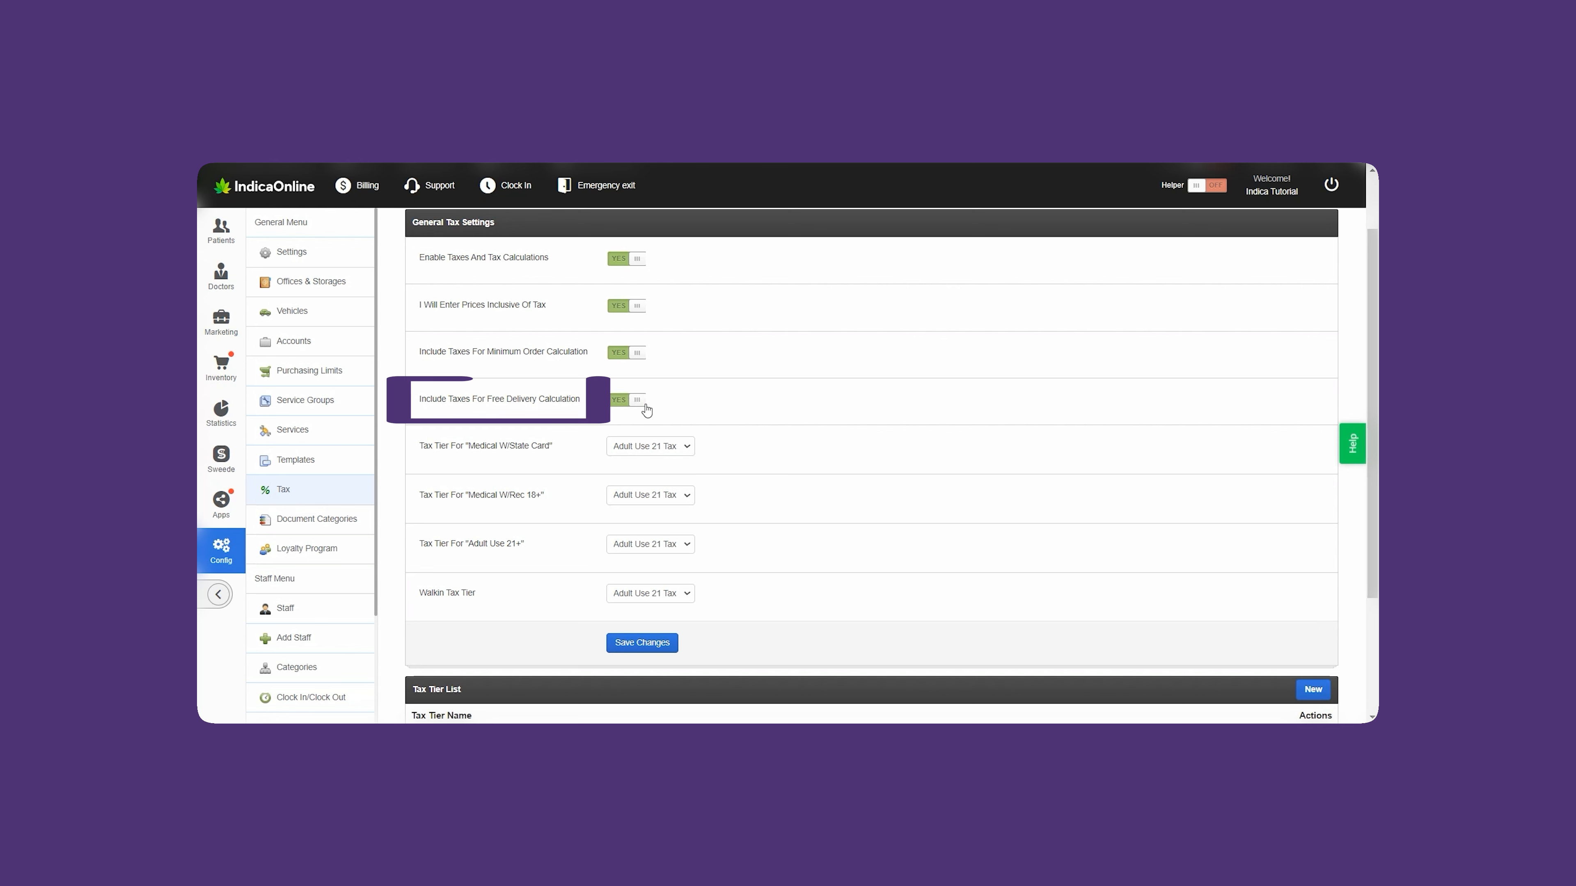
left_click(638, 354)
left_click(639, 401)
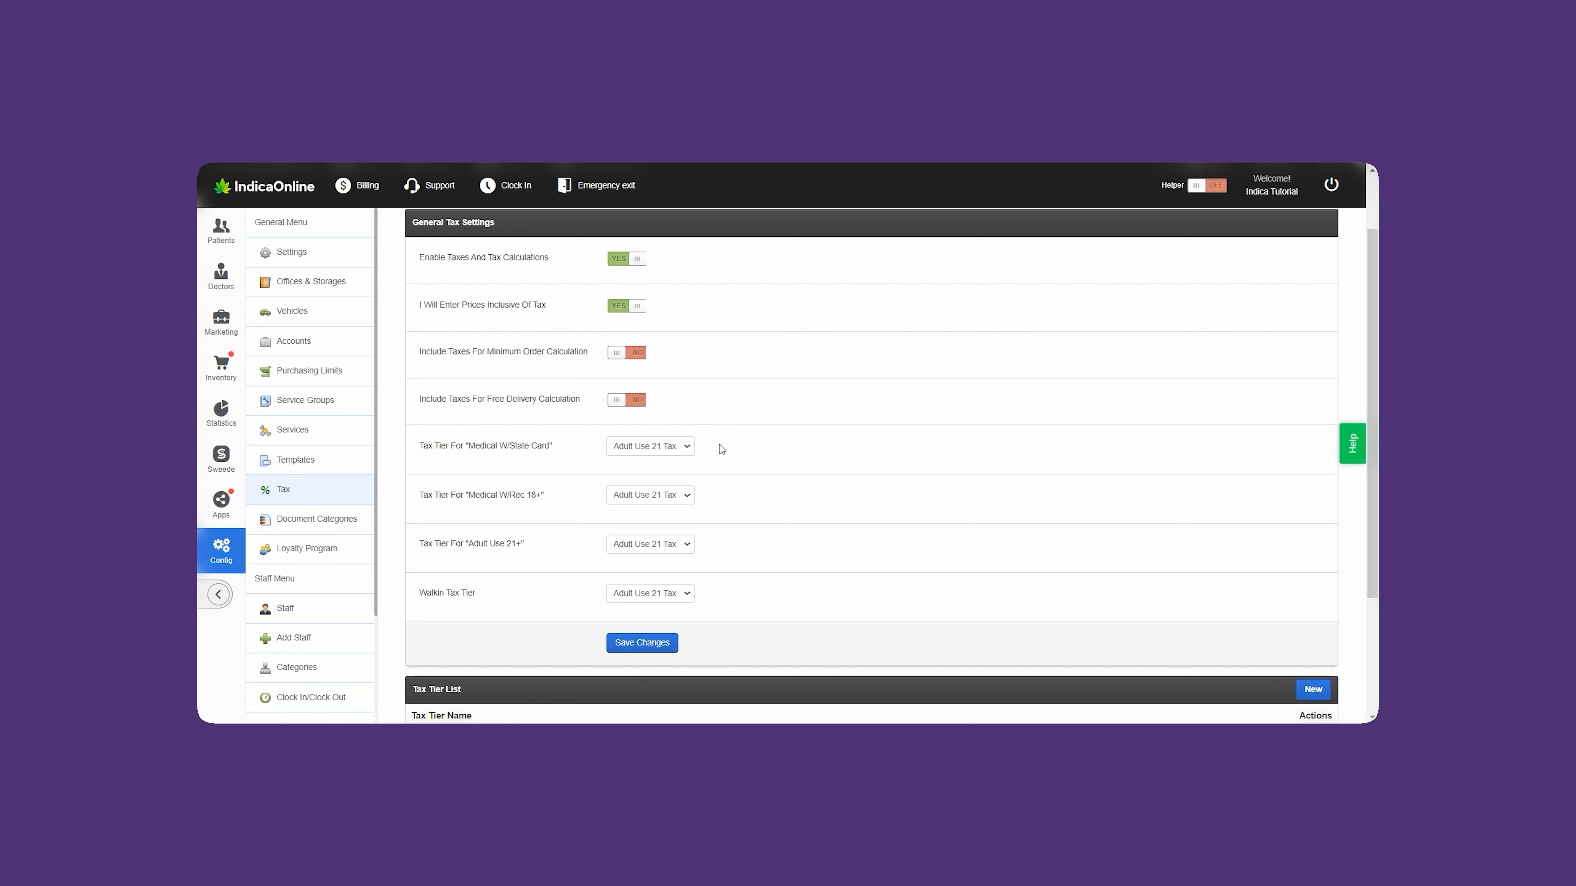
Step: Set the tax tiers for "Medical W/Rec 18+" and "Adult Use 21+" to Medical Tax and save the general tax settings
left_click(687, 496)
left_click(677, 532)
left_click(679, 545)
left_click(661, 580)
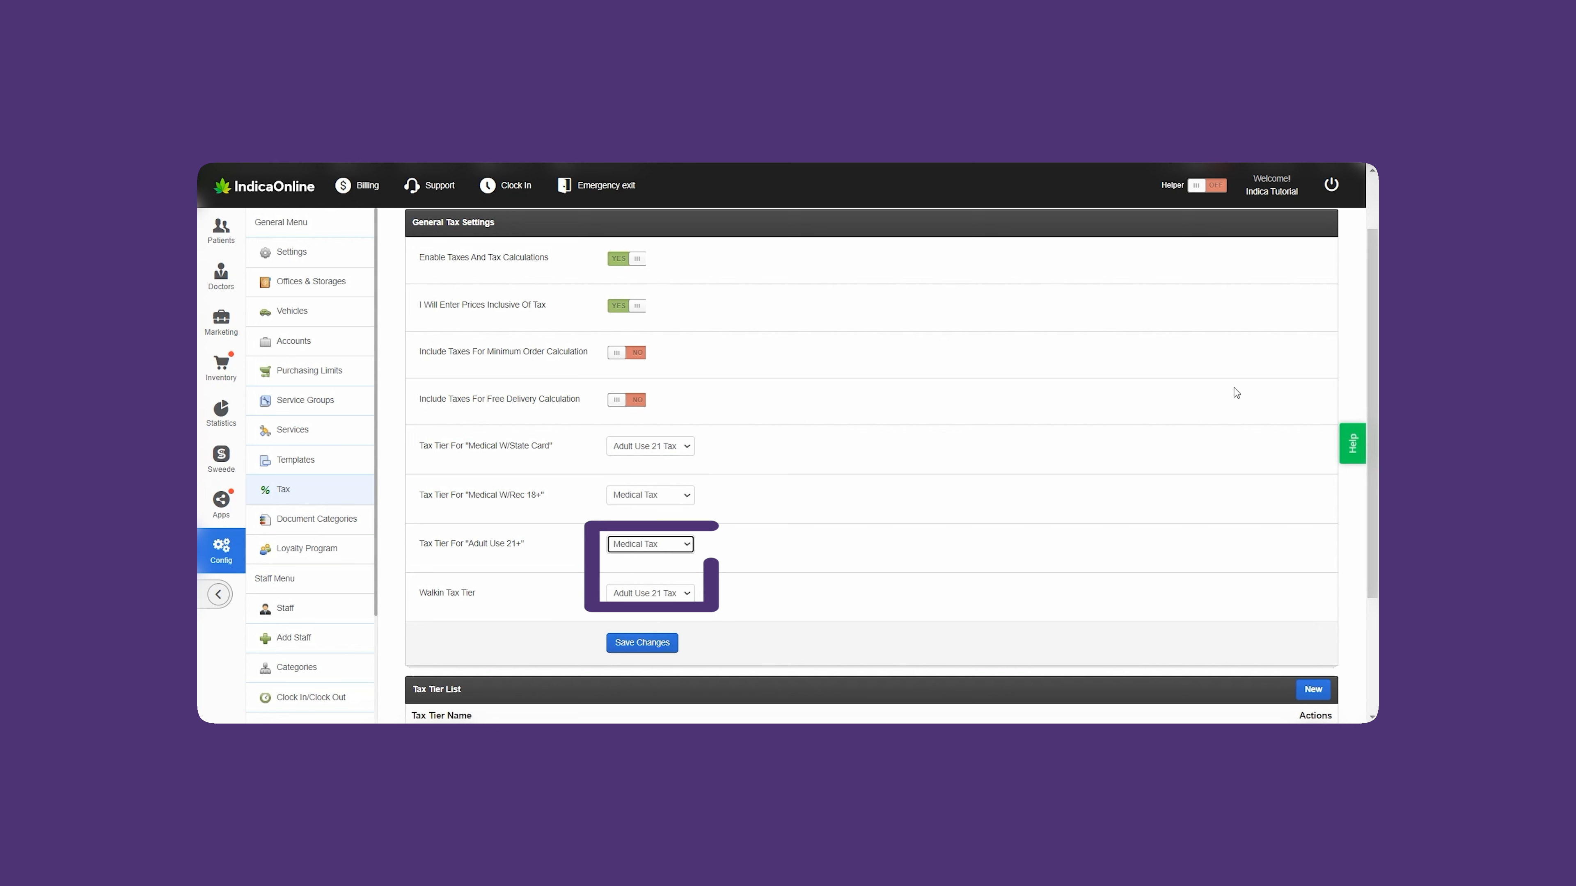
scroll(1236, 393, "down", 3)
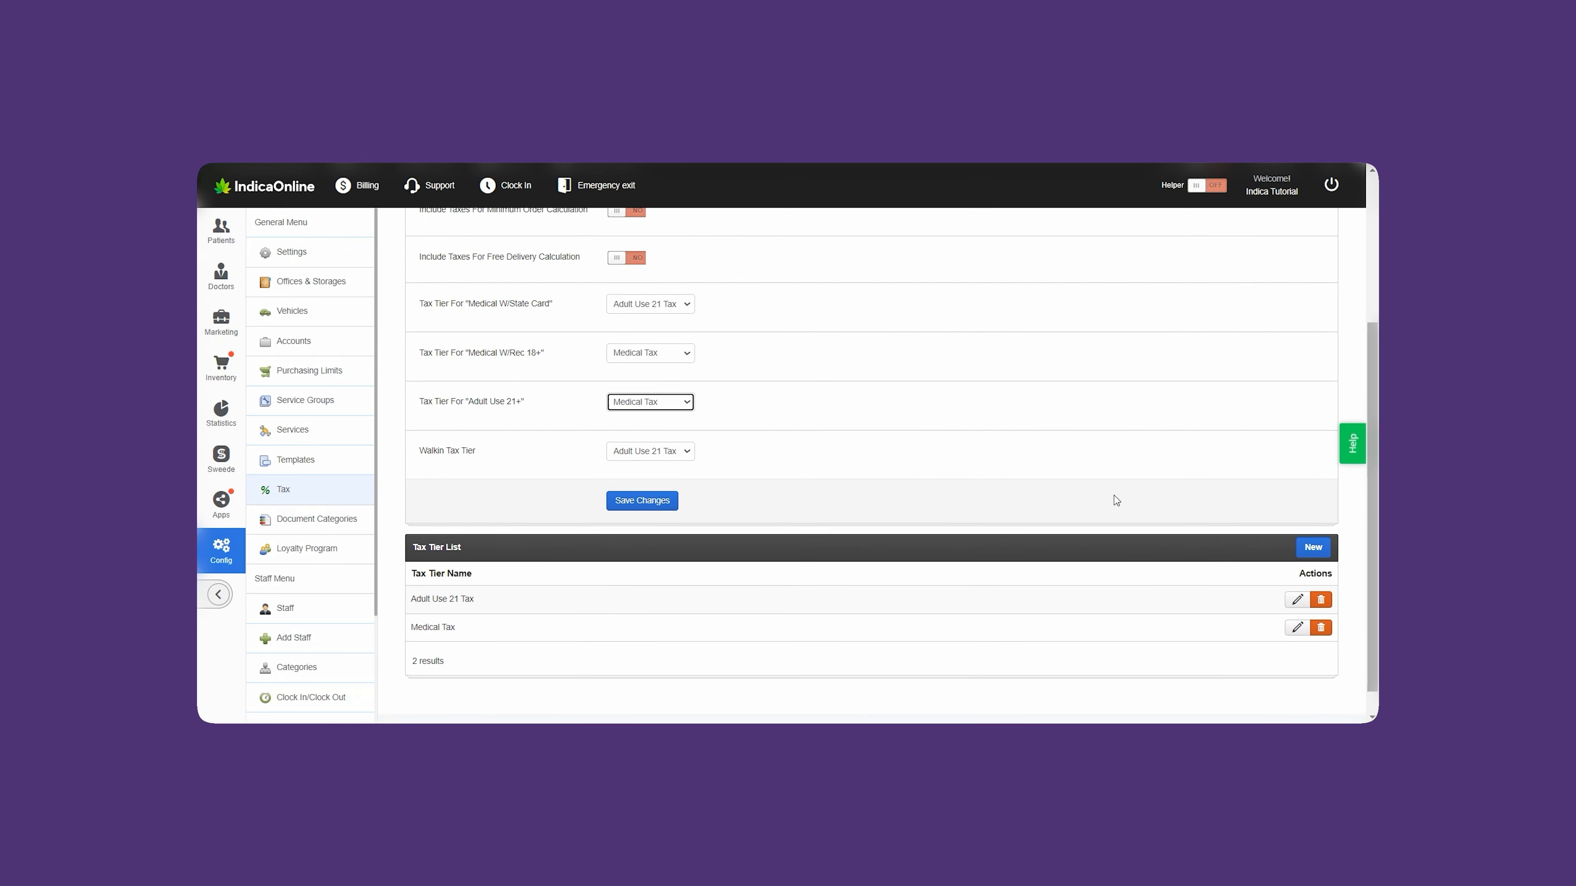
left_click(673, 510)
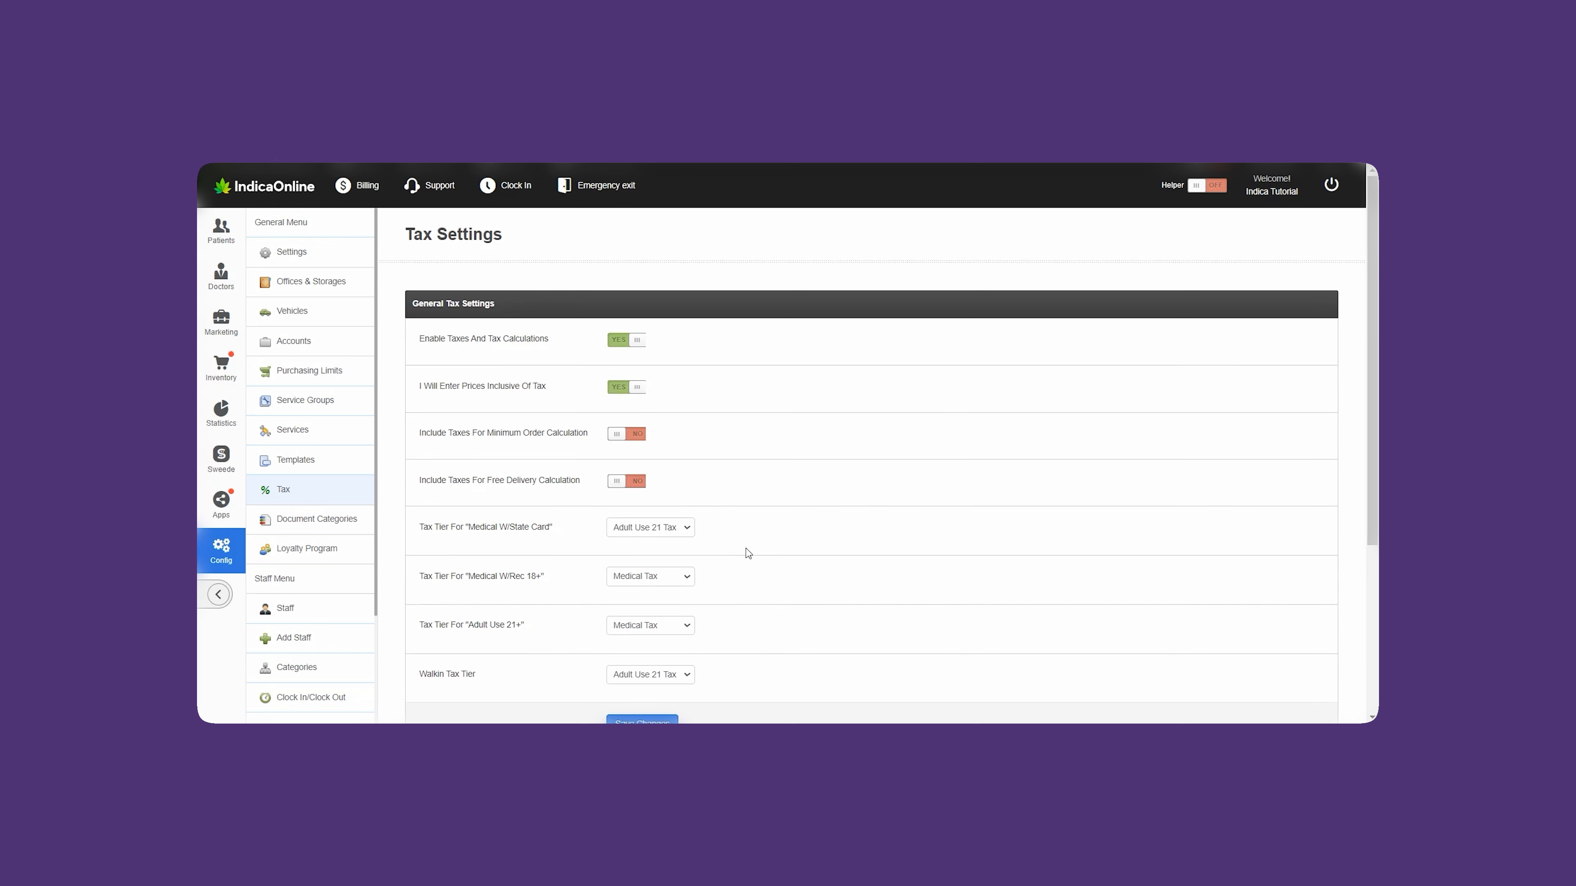
Step: Create a new tax tier named "Medical With Recommendation Tax" and add an additional tax entry to it
left_click_drag(1371, 458, 1366, 633)
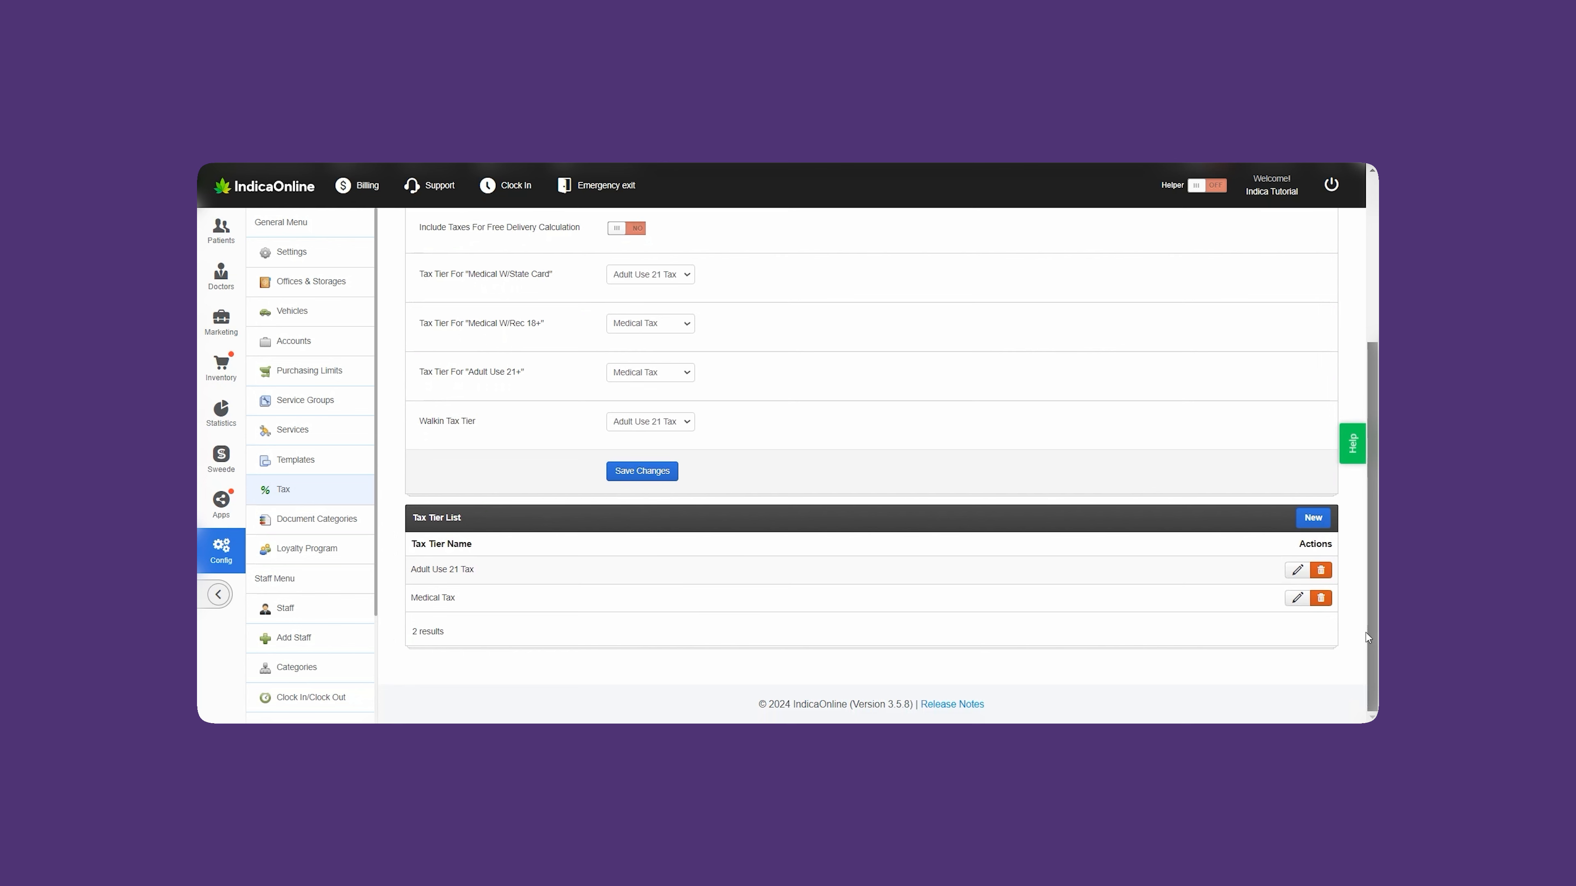
left_click(1314, 518)
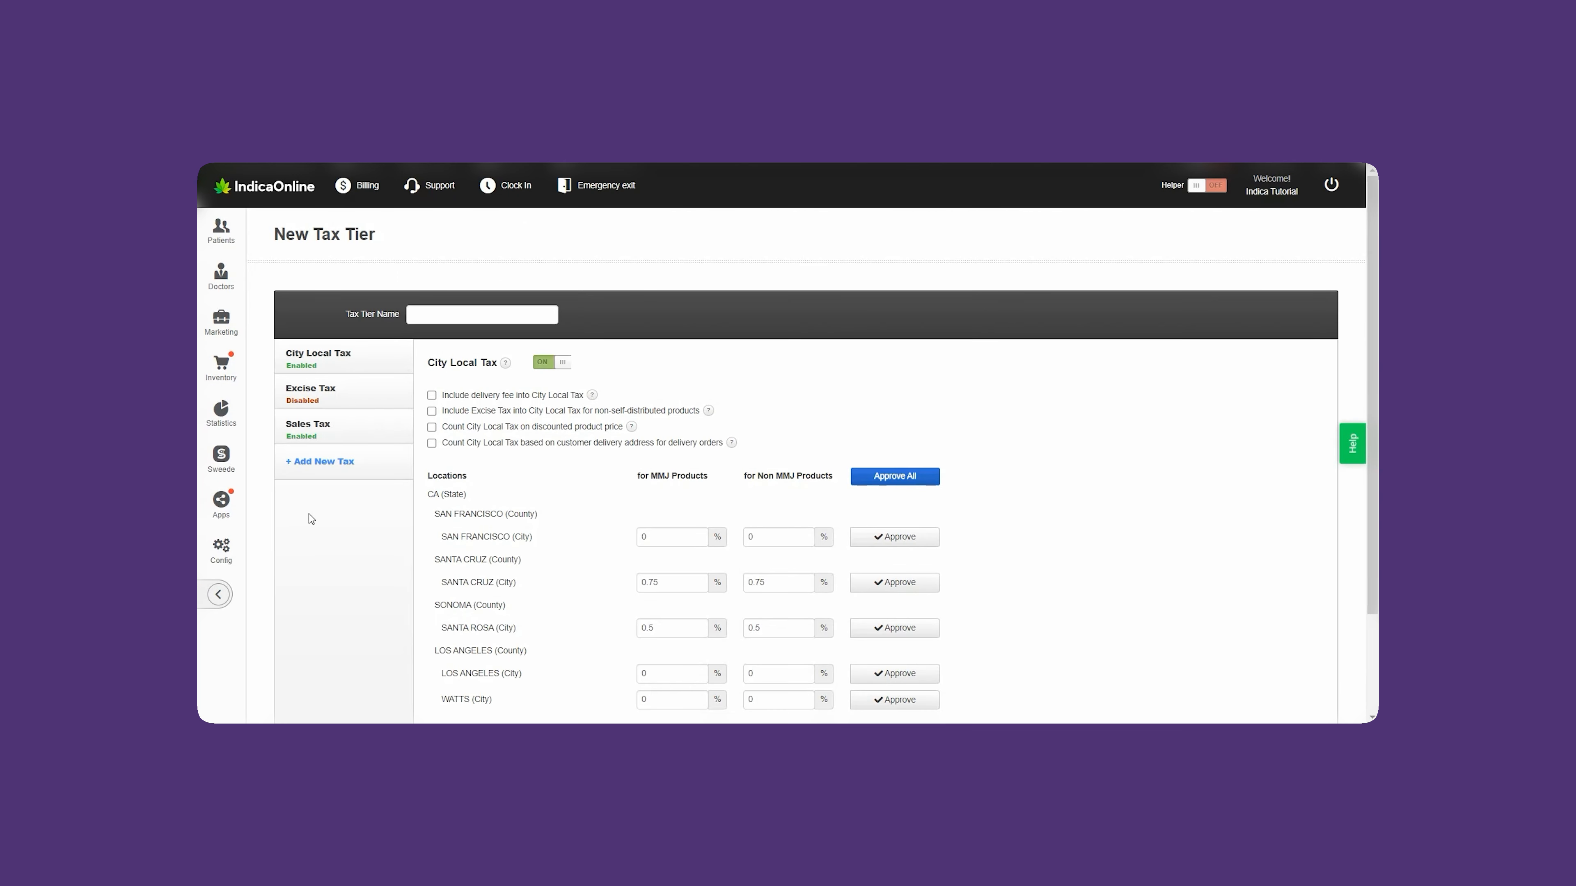
left_click(505, 318)
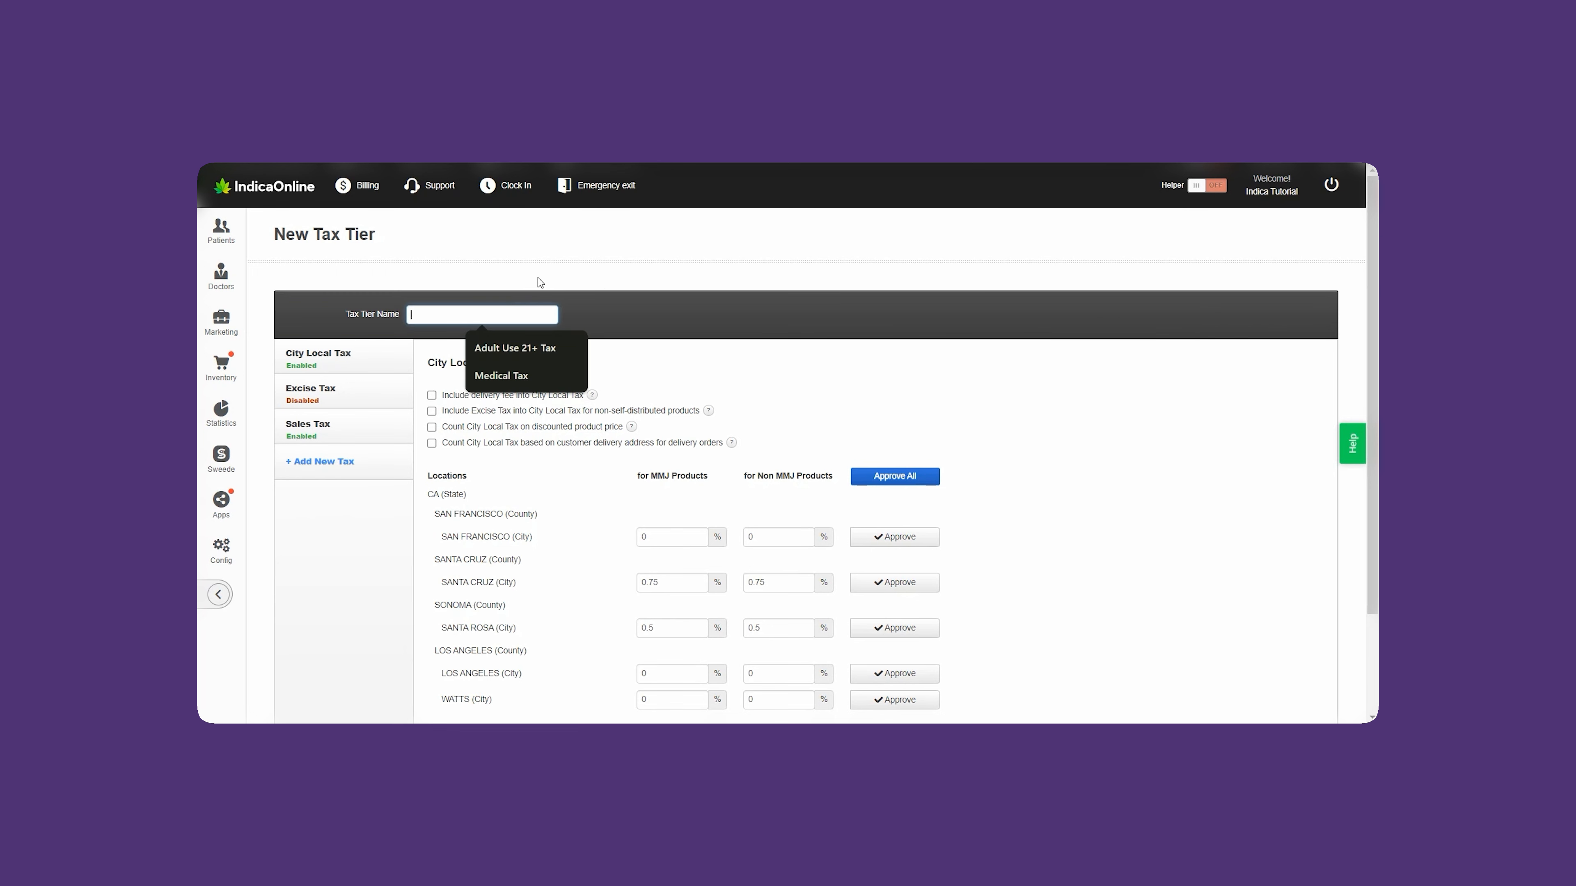
type("Medical With Recommendation Tax")
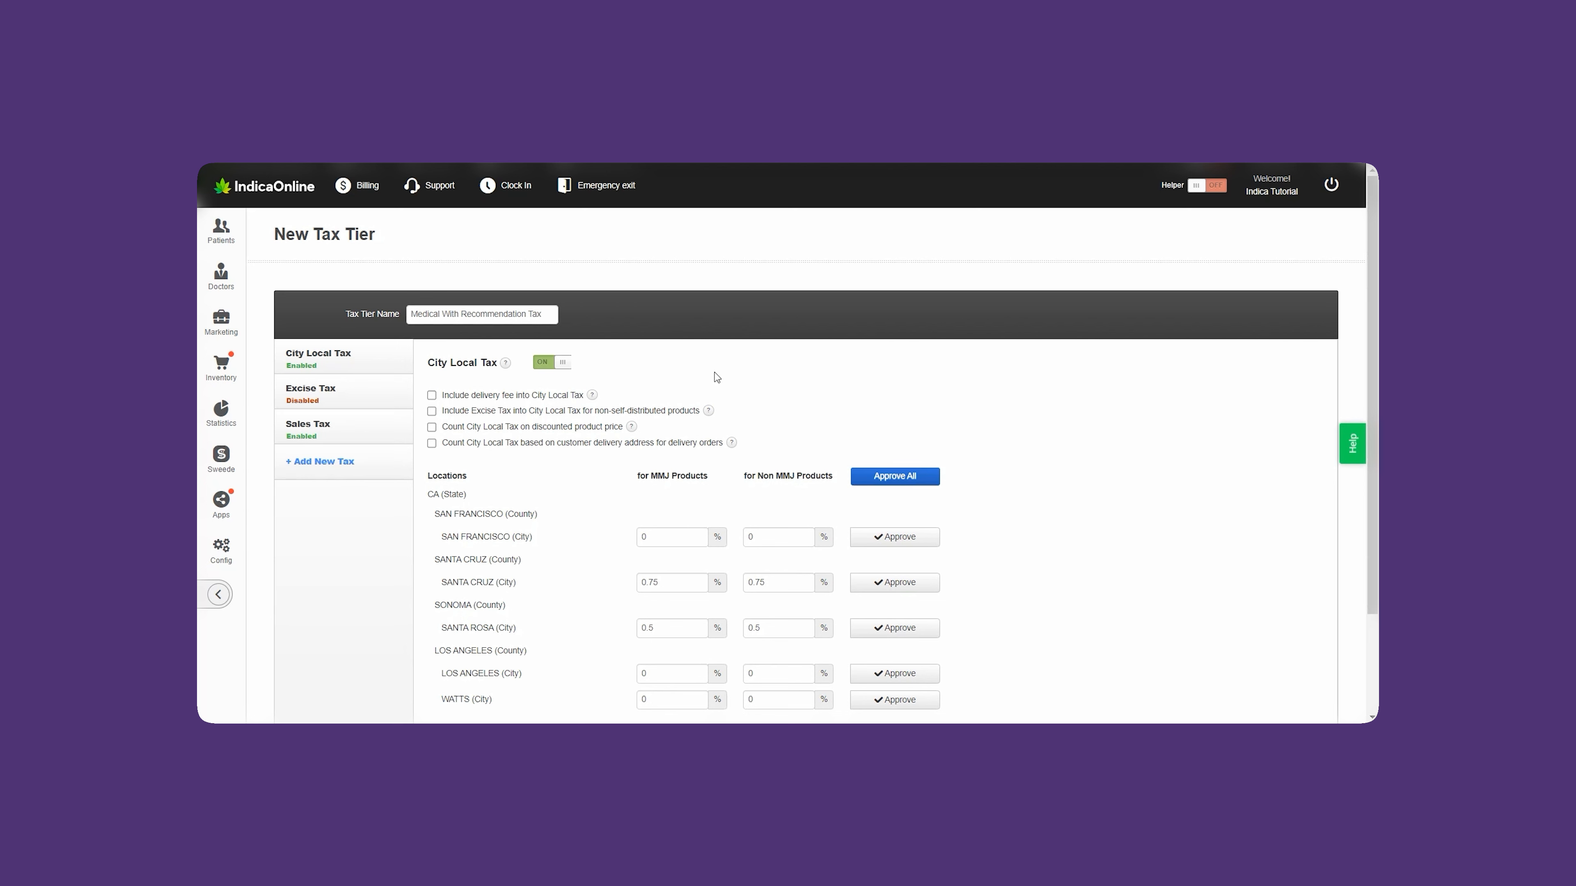
left_click(310, 462)
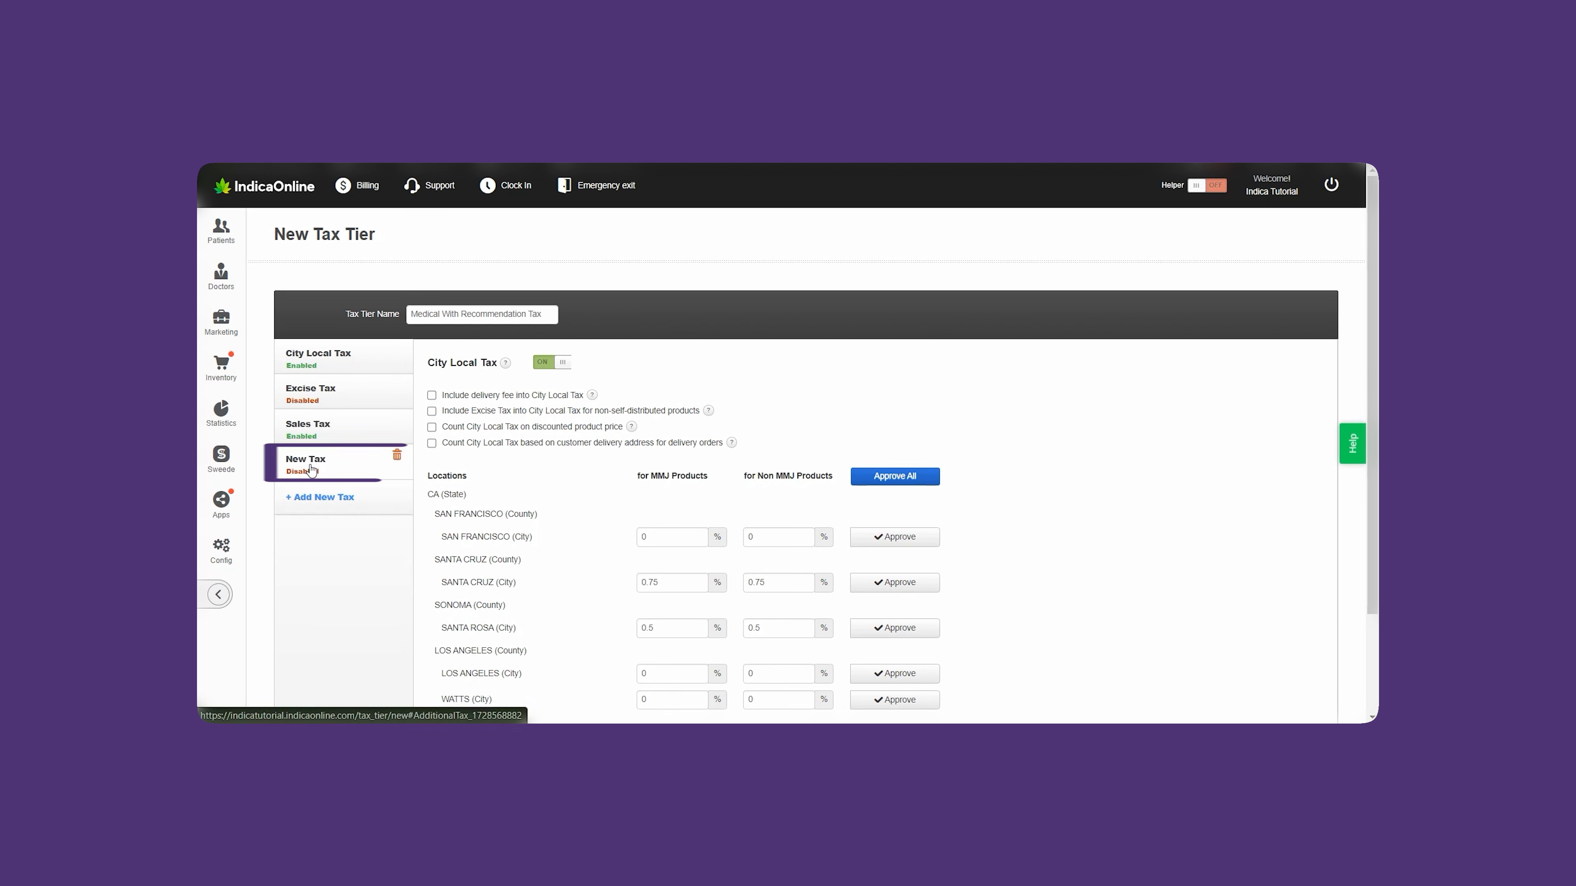
Step: Turn on all four City Local Tax options: delivery fee, Excise Tax for non-self-distributed products, discounted product price, and customer delivery address
left_click(432, 397)
left_click(431, 412)
left_click(432, 427)
scroll(1373, 401, "down", 1)
scroll(1373, 401, "down", 1)
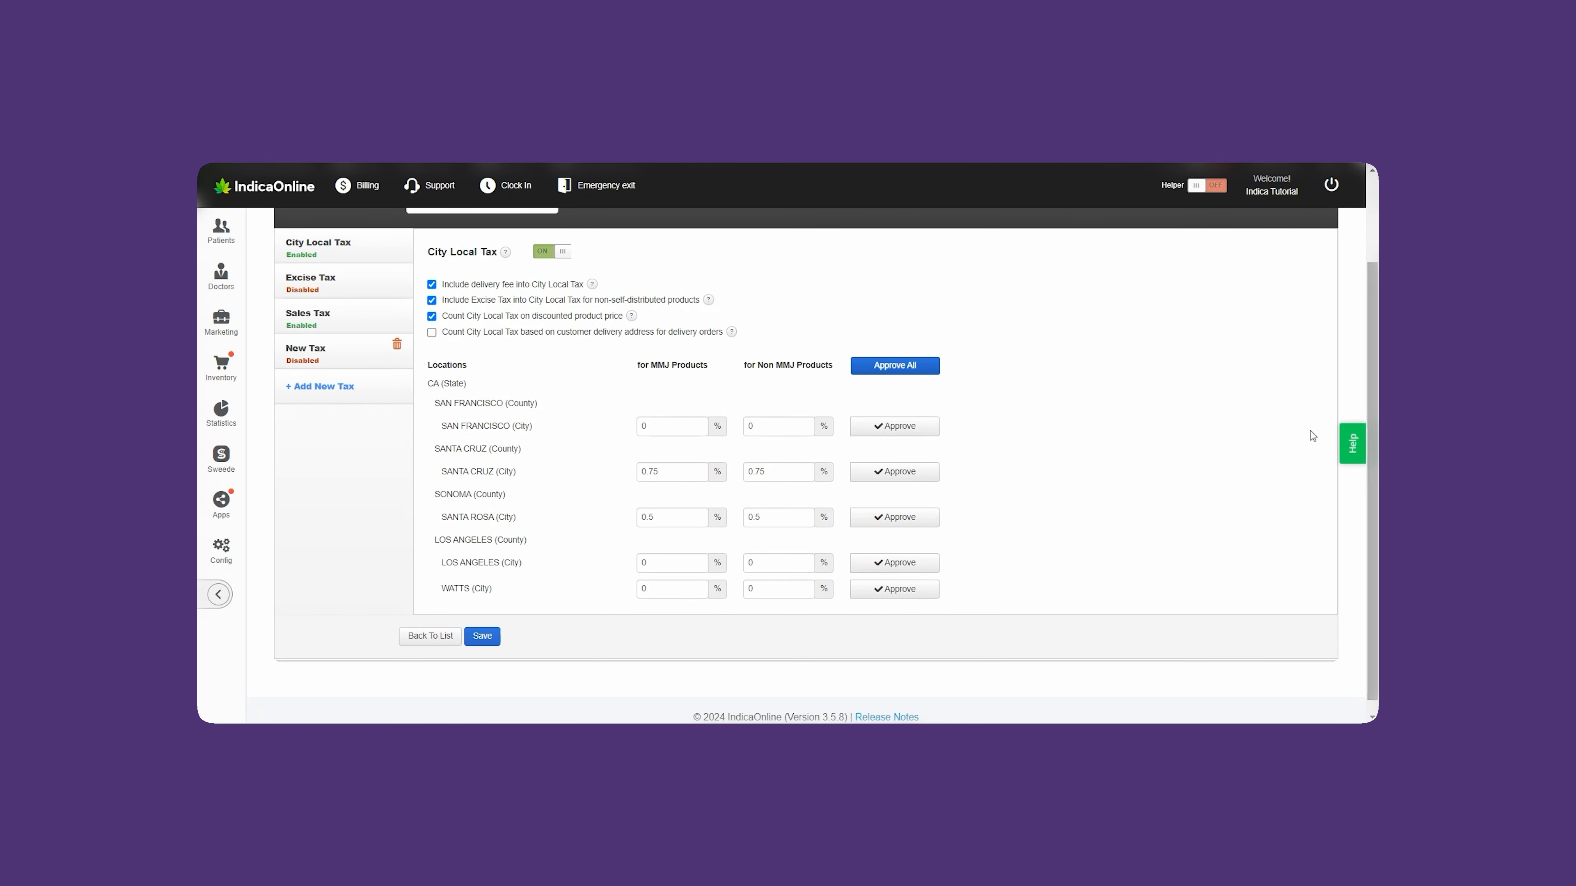
left_click(433, 334)
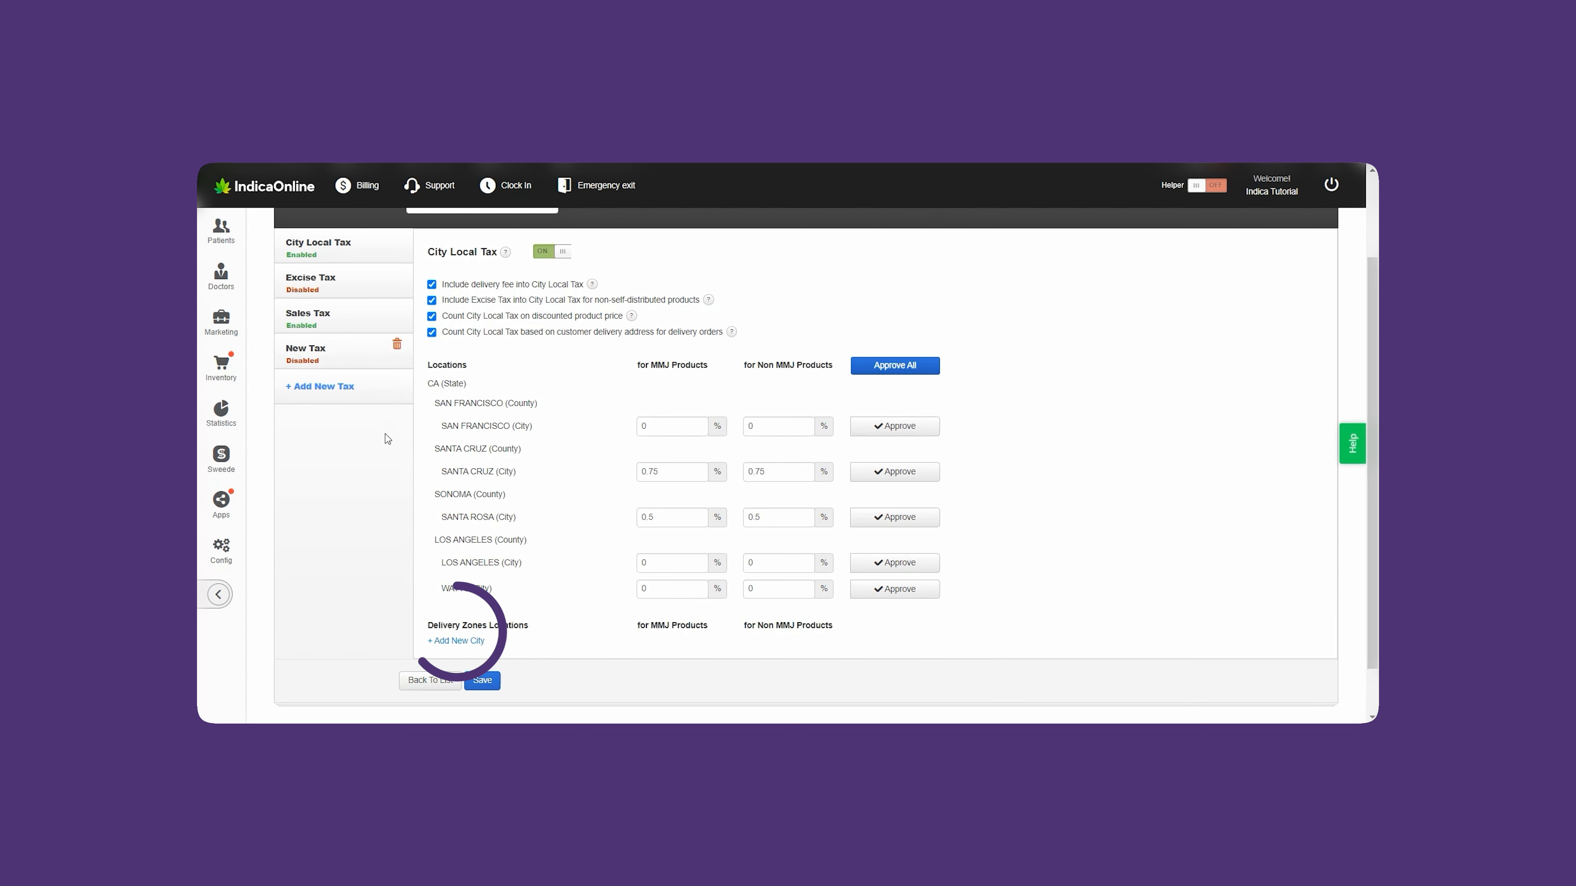
Step: Add Sacramento, CA 95818 as a new city under the City Local Tax delivery zone locations
left_click(462, 642)
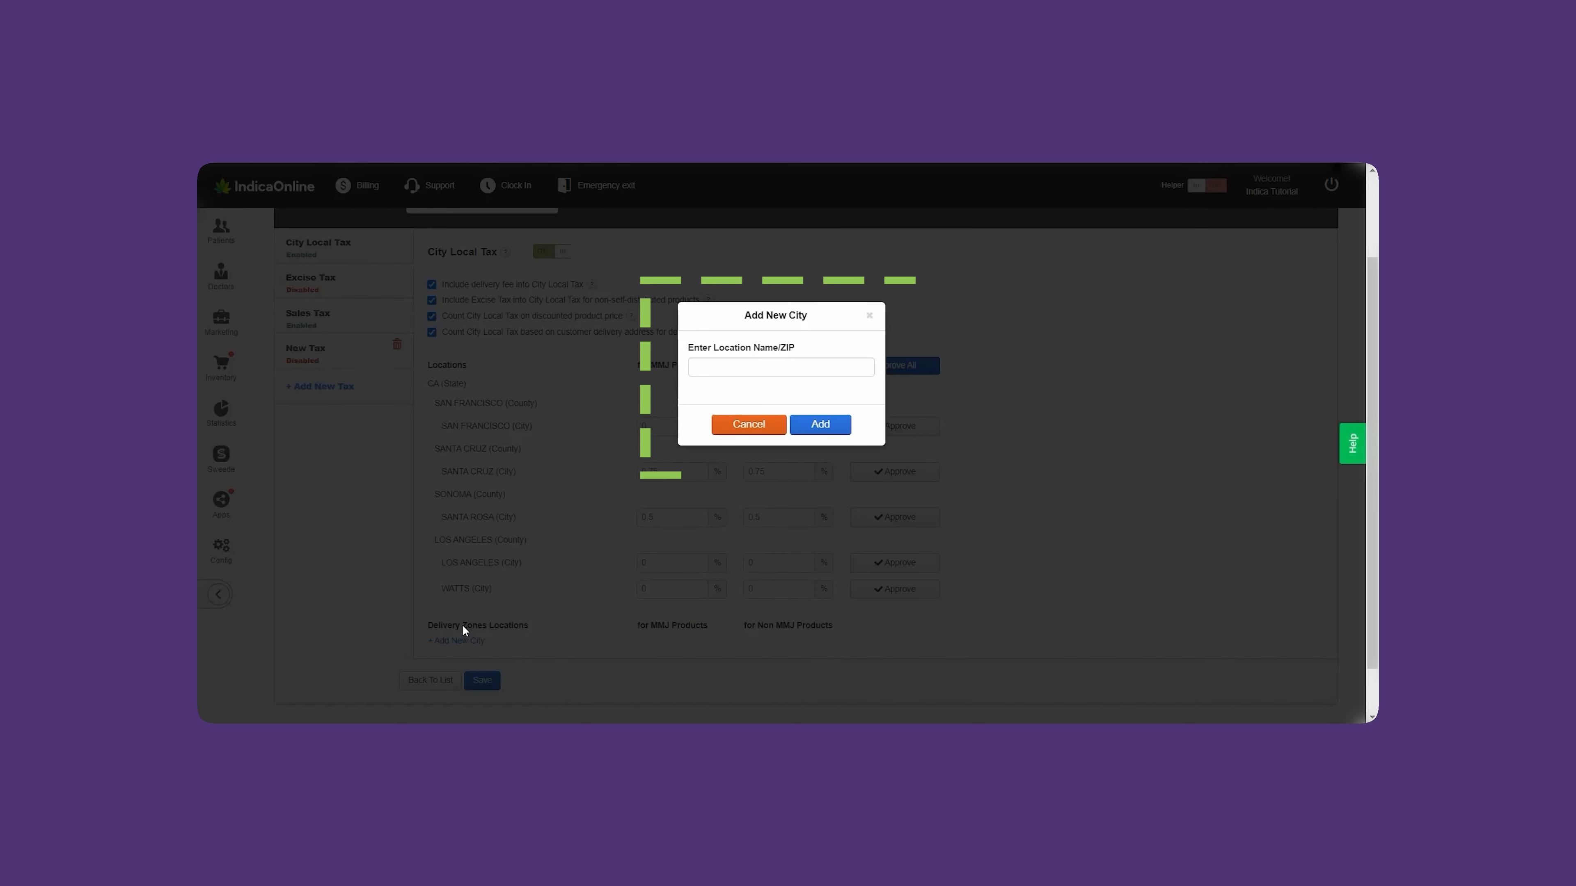
left_click(813, 367)
type("95818")
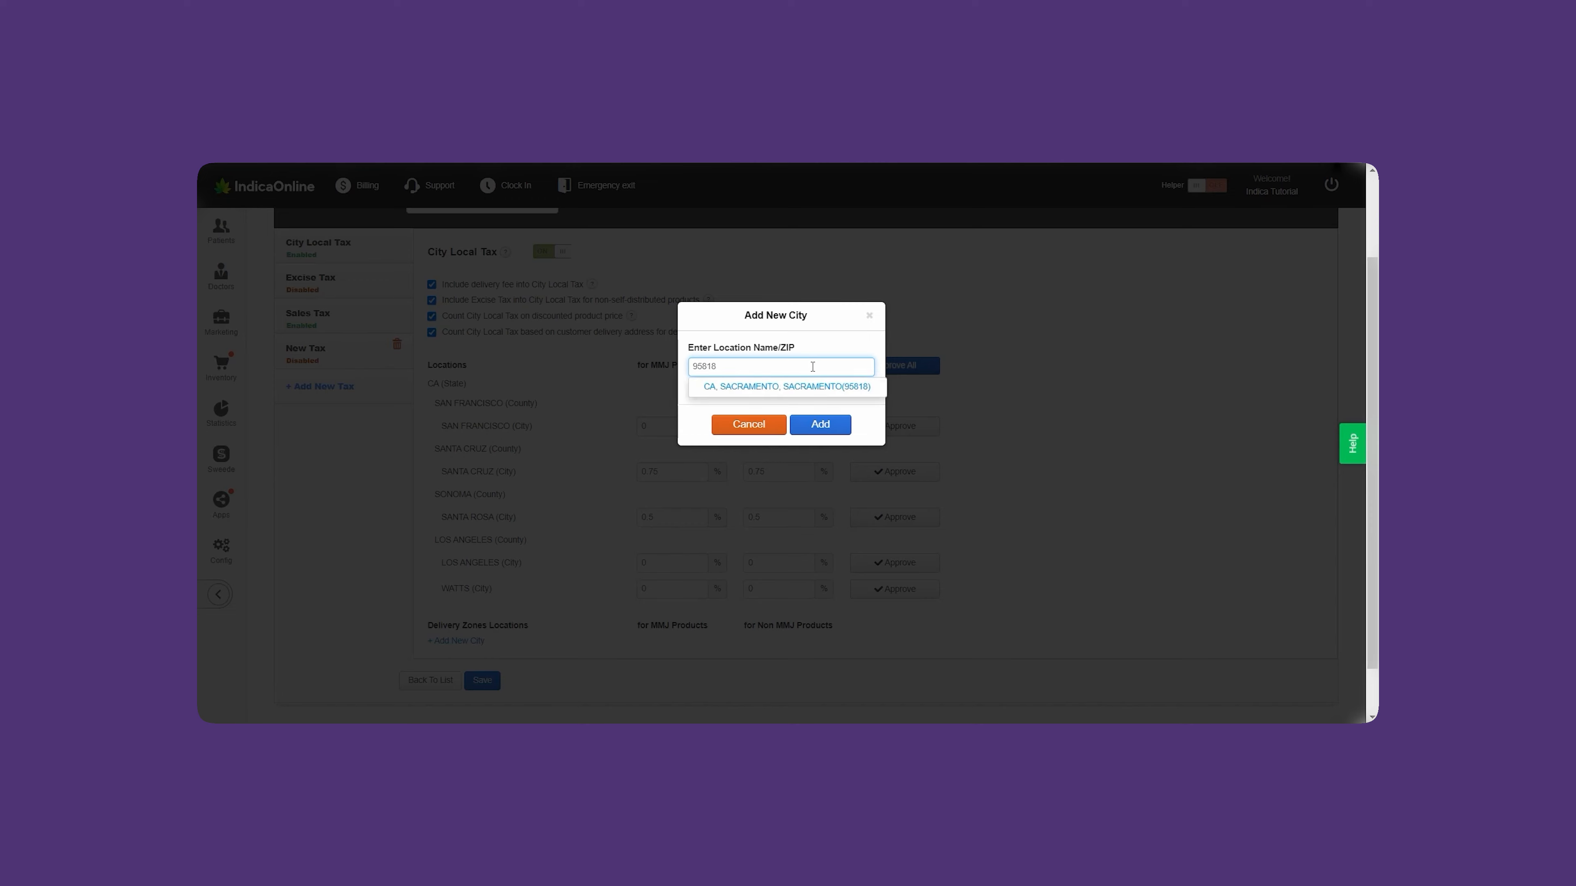
left_click(808, 390)
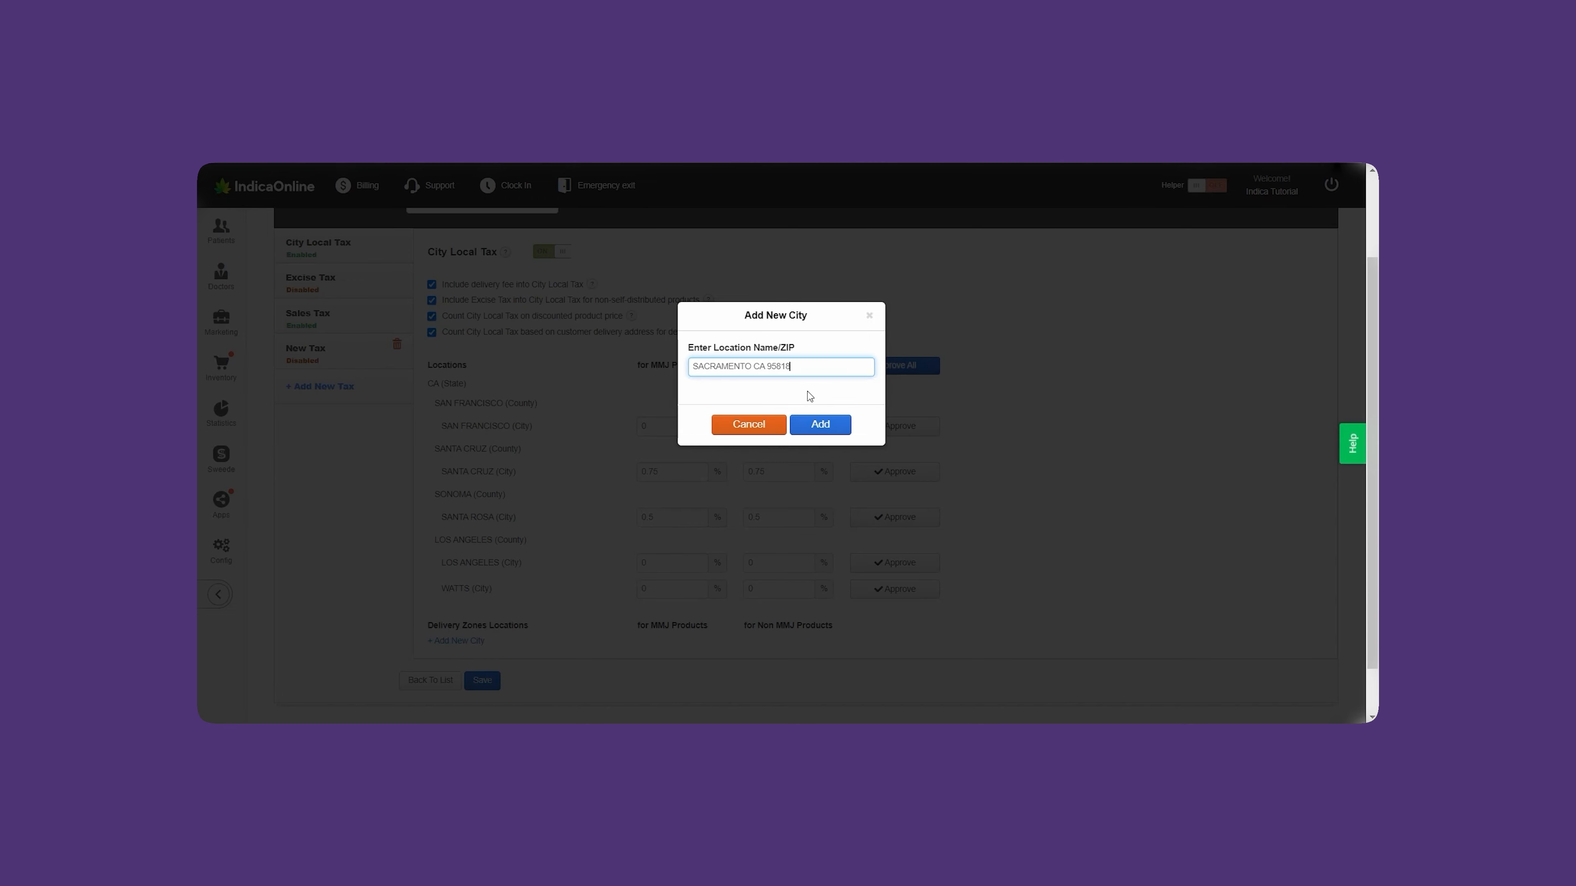
left_click(845, 426)
Step: Set the City Local Tax for MMJ products to 12% for San Francisco, 12% for Santa Cruz and 9% for Santa Rosa
left_click_drag(1377, 414, 1377, 451)
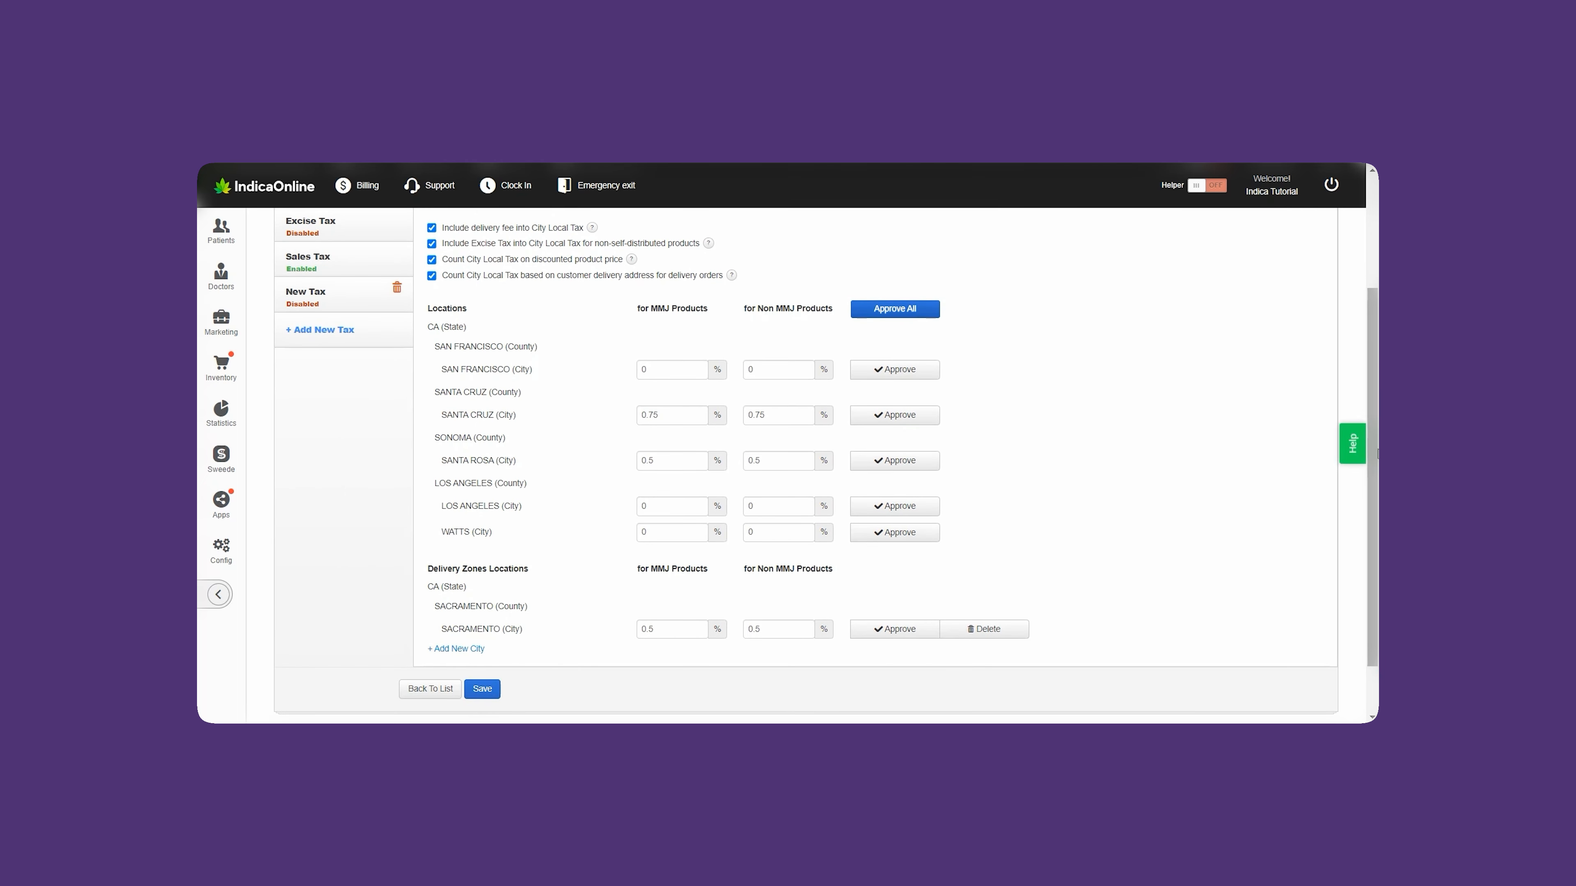
double_click(684, 376)
type("12")
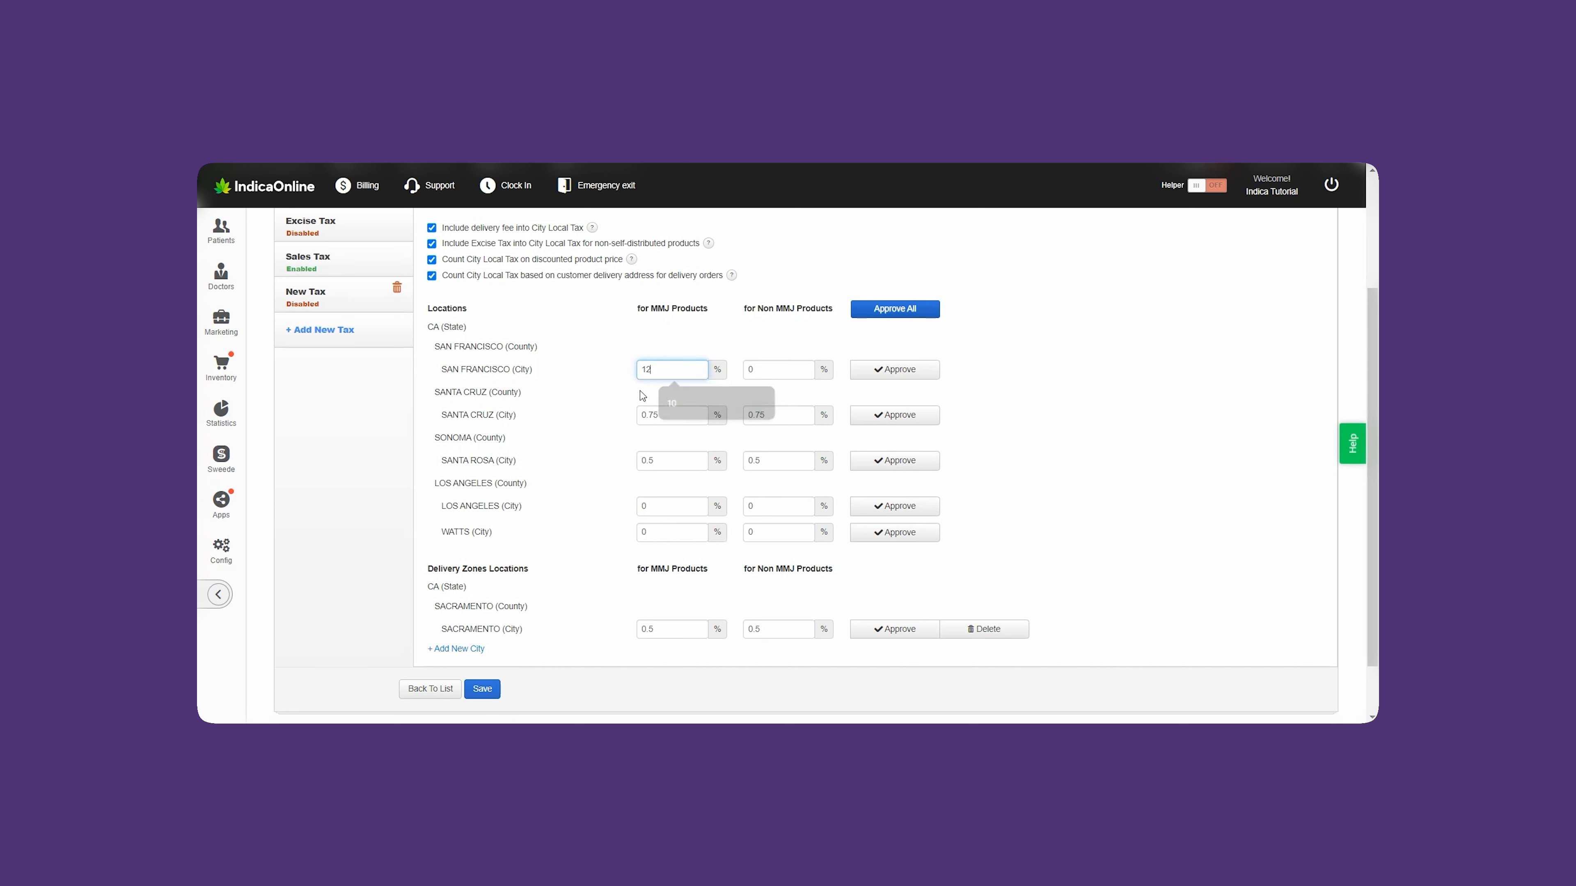
double_click(693, 418)
type("12")
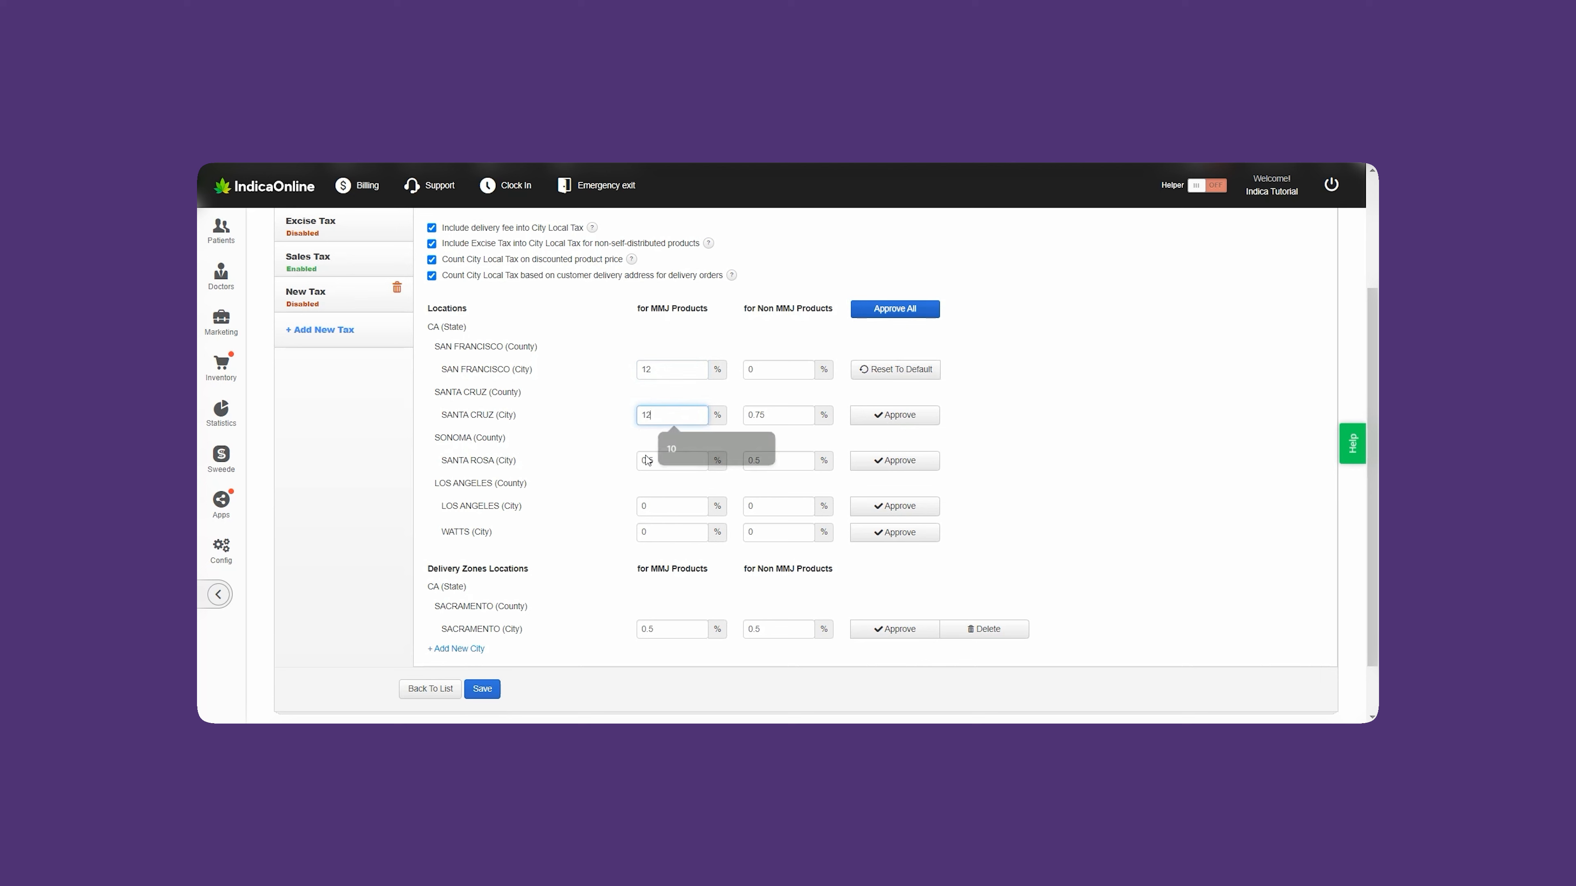
key("Tab")
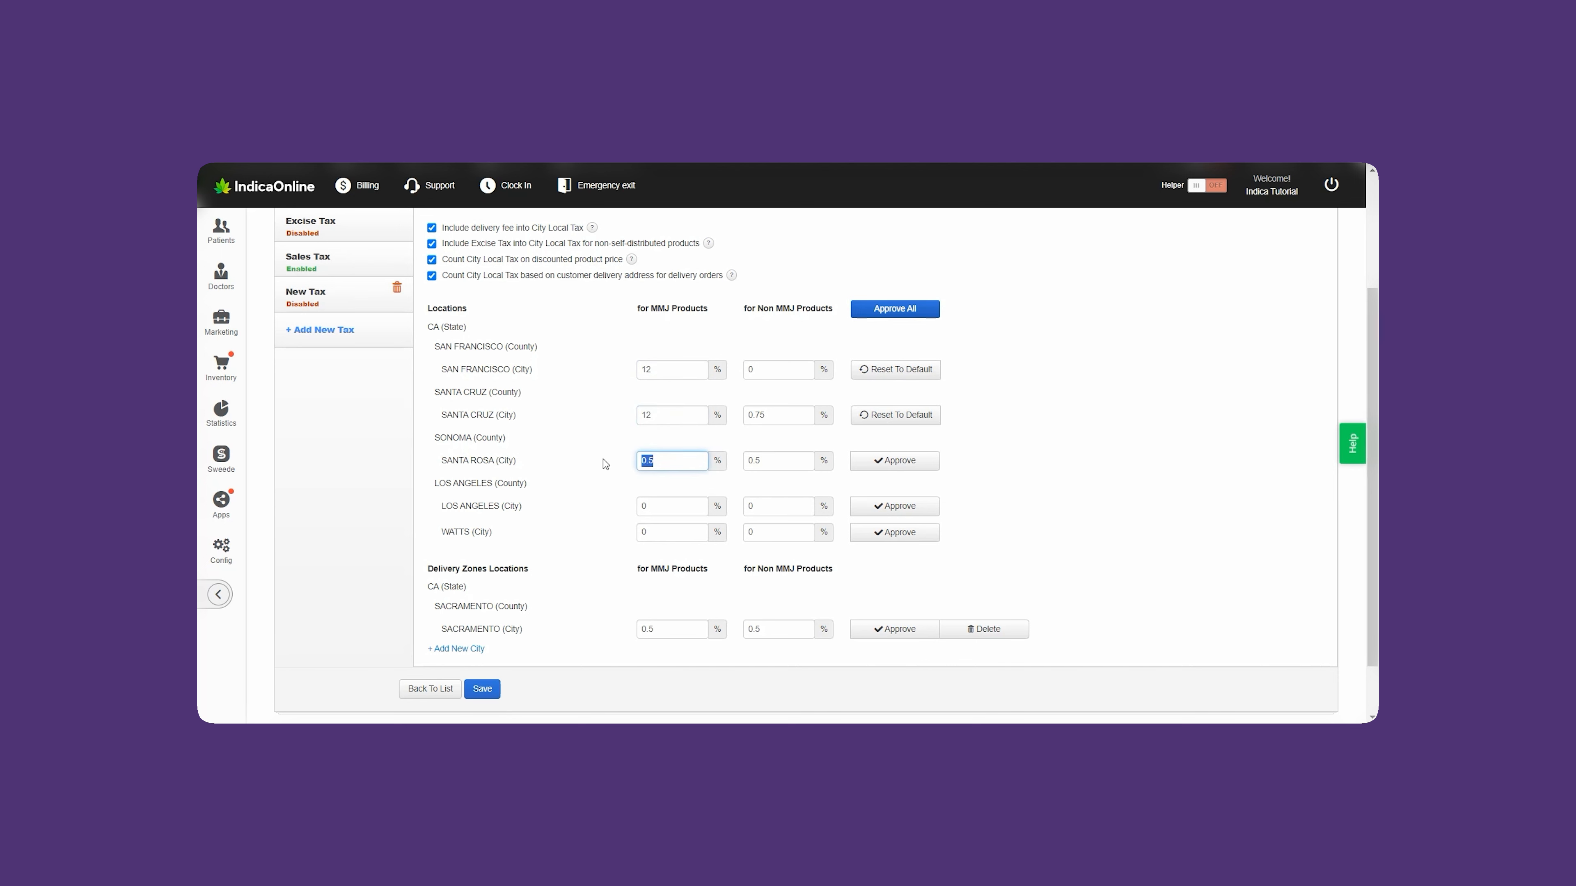
type("9")
Step: Set the MMJ product rate to 15% for Los Angeles and 5% for Watts, and approve all City Local Tax rates
double_click(679, 504)
type("15")
key("Tab")
type("5")
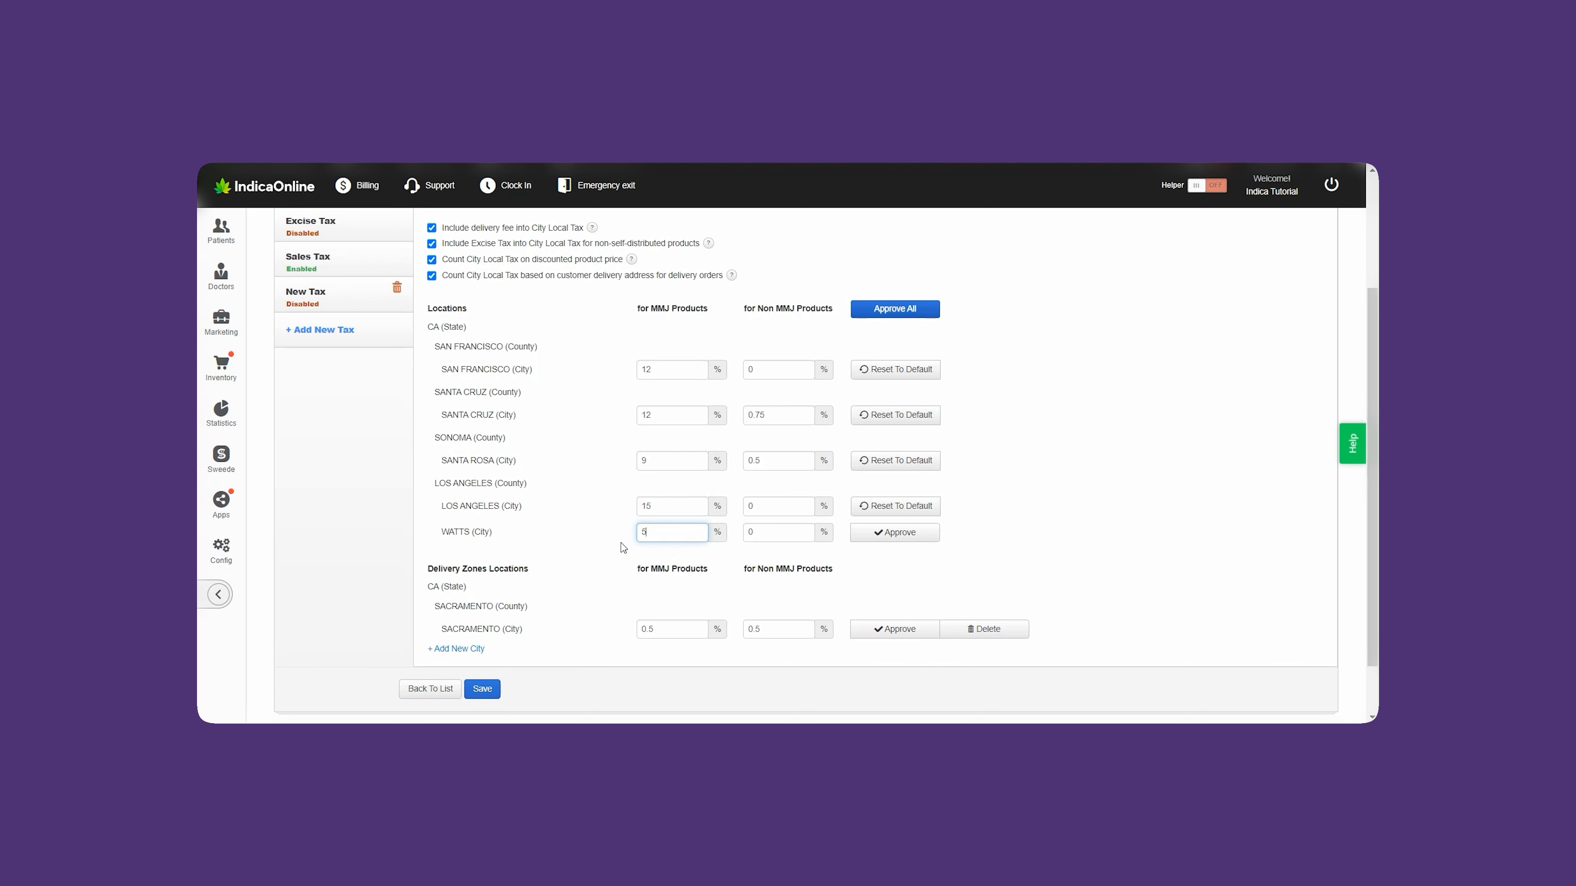
left_click(671, 558)
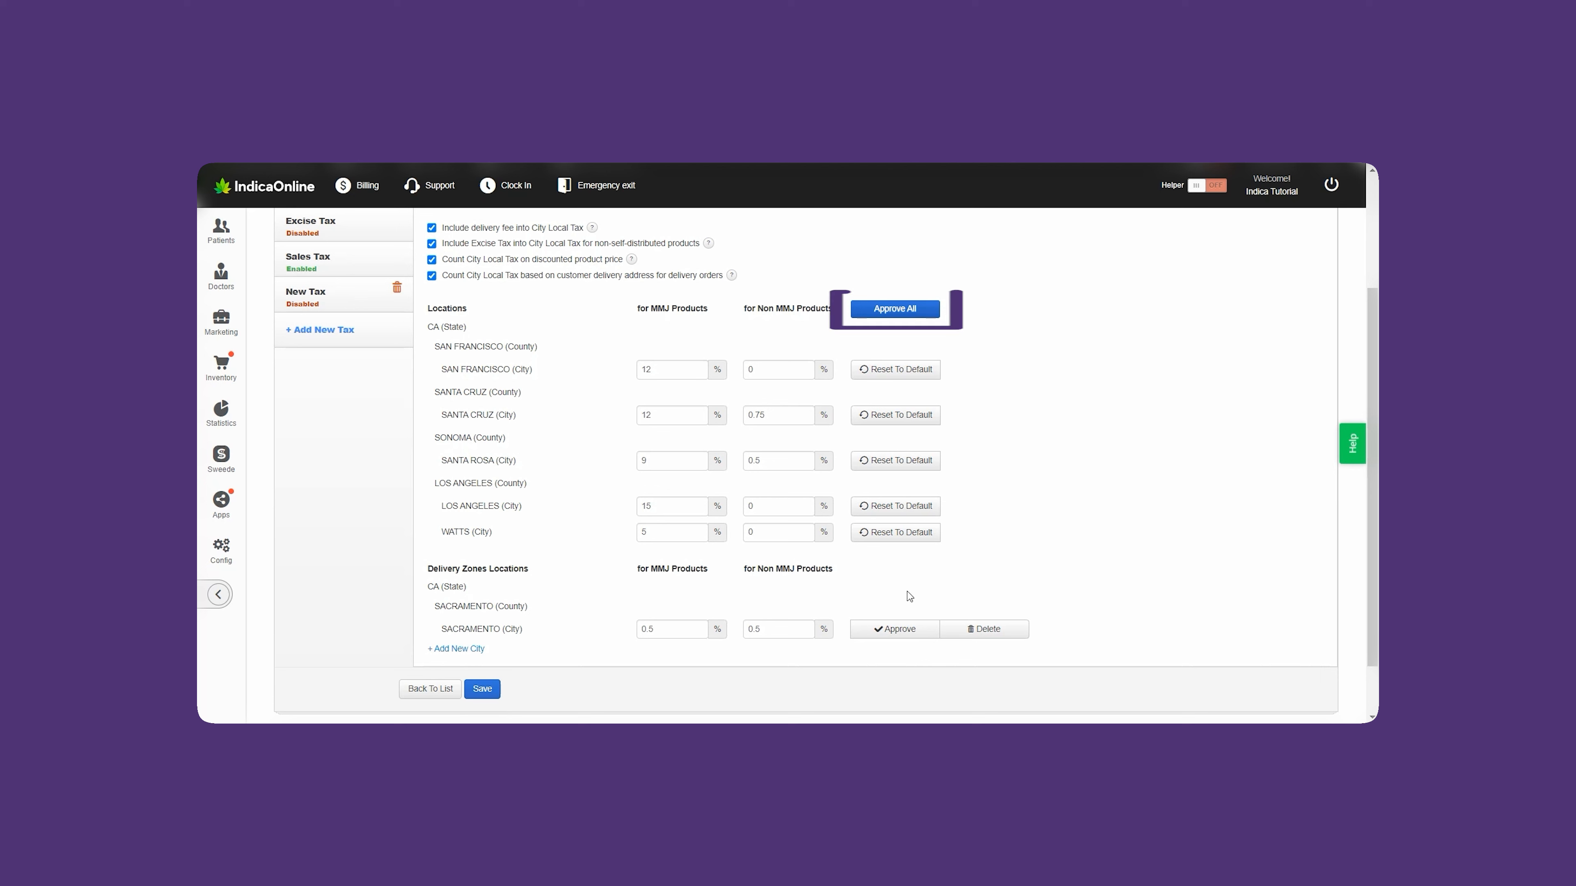
left_click(931, 307)
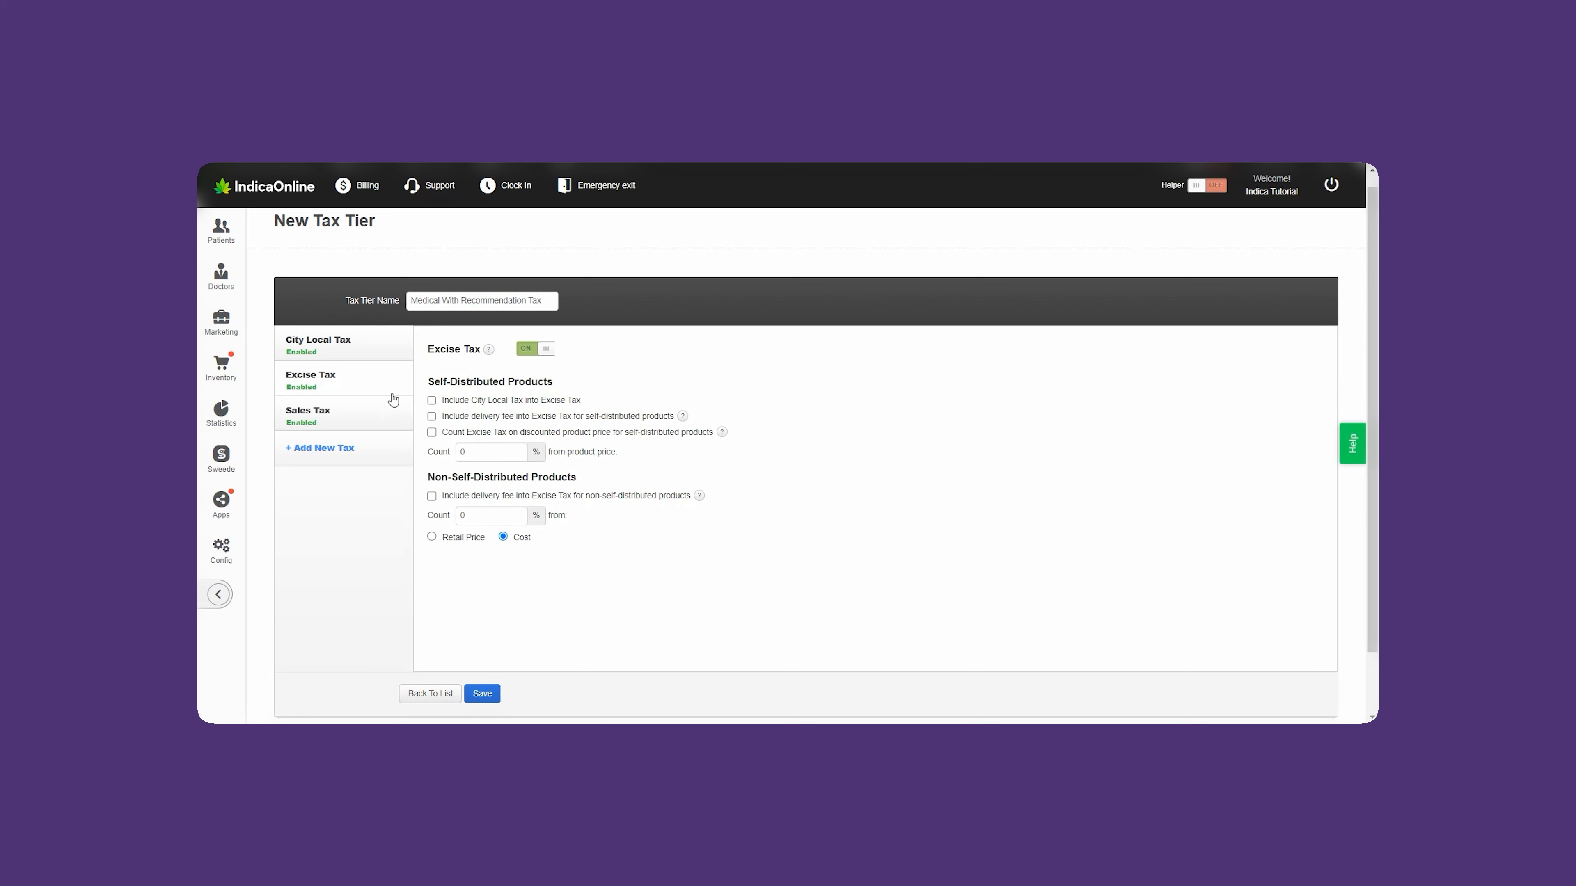
Step: For self-distributed products, enable the City Local Tax, delivery fee and discounted price options of the Excise Tax and set its rate to 15%
left_click(432, 401)
left_click(432, 417)
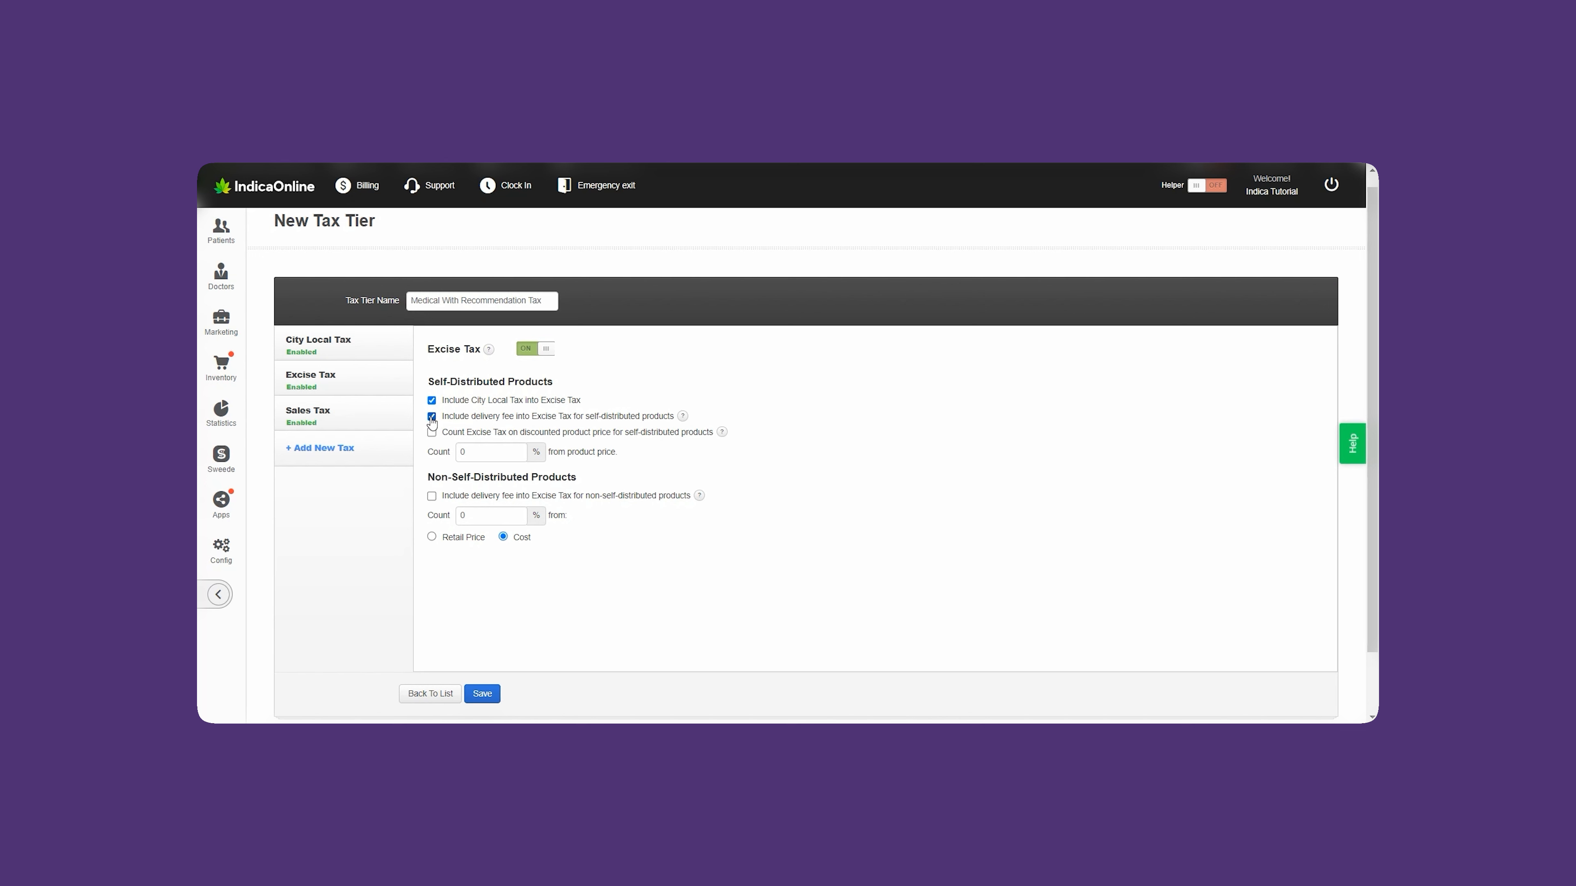
left_click(433, 436)
left_click(462, 453)
type("15")
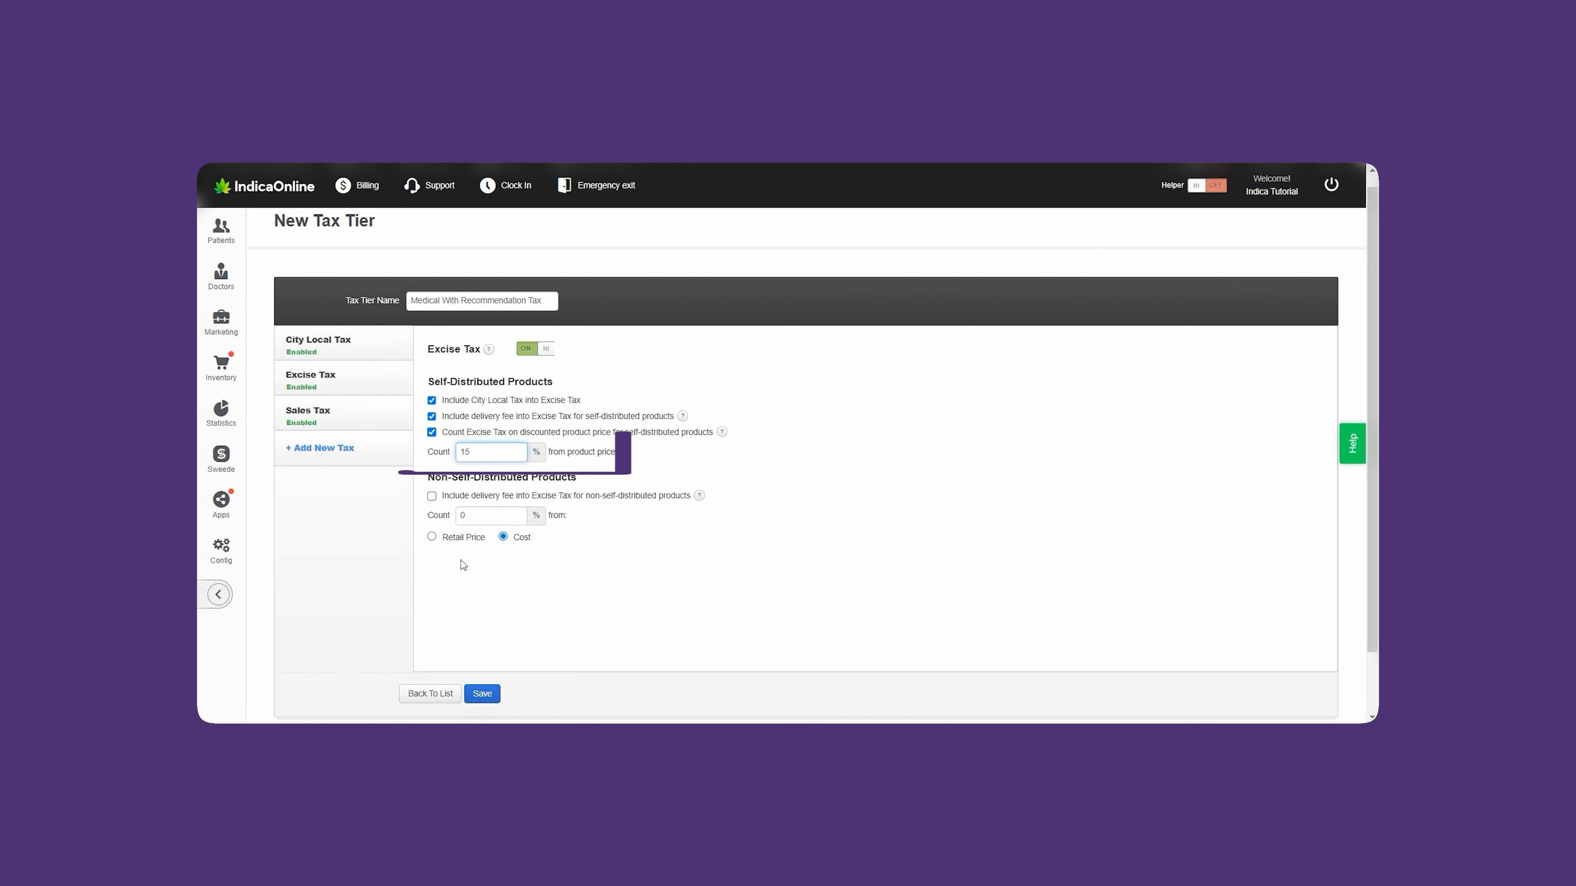
left_click(453, 570)
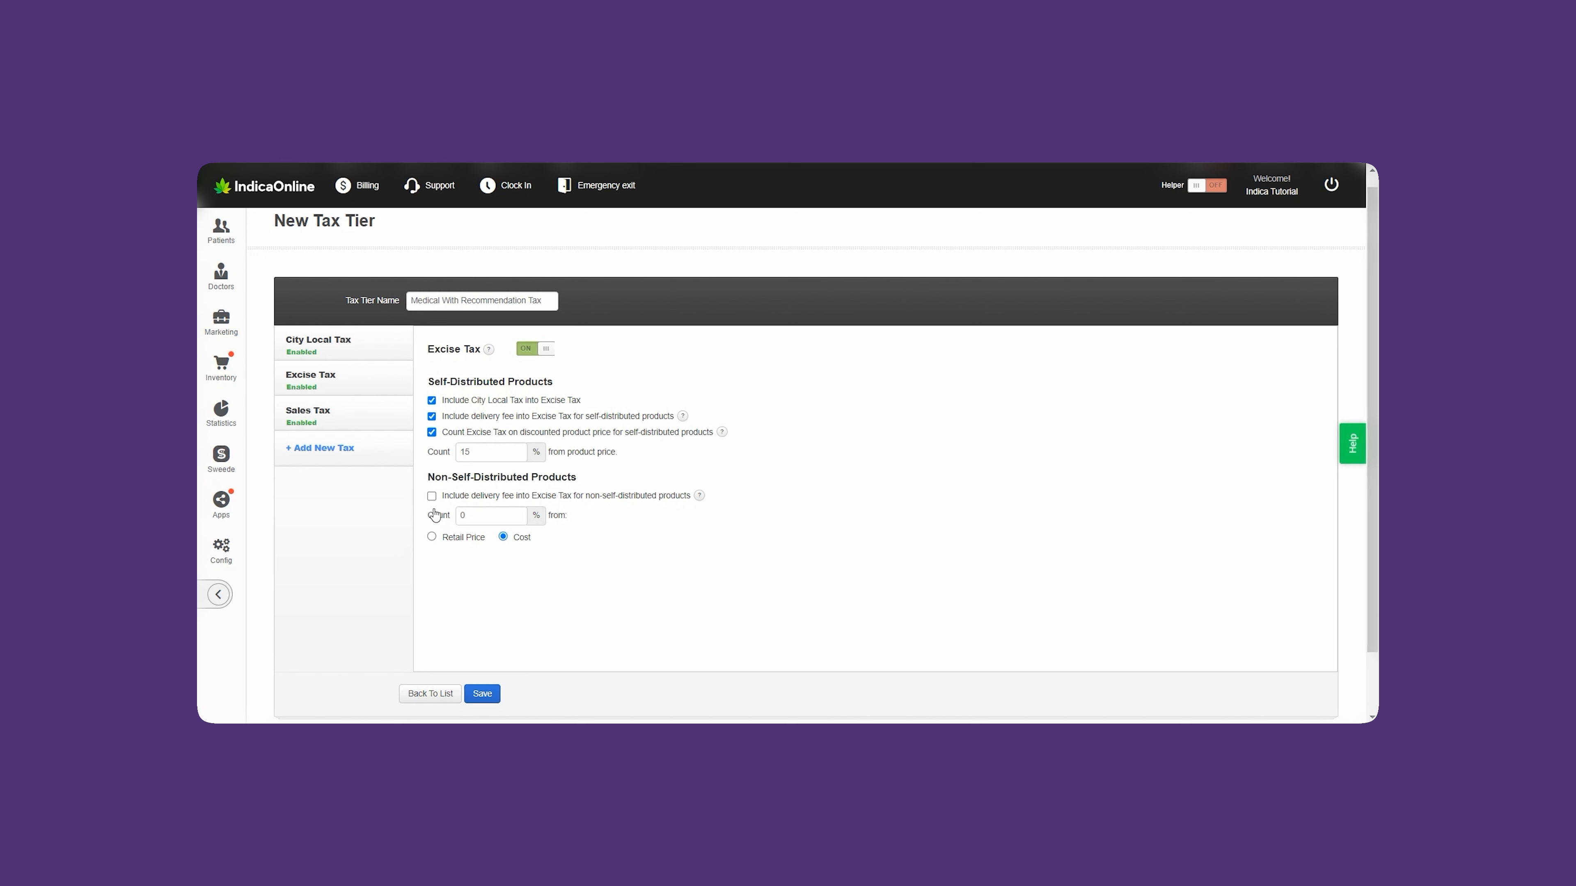
Step: For non-self-distributed products, include the delivery fee in the Excise Tax and set the rate to 15% from cost
left_click(432, 497)
double_click(487, 518)
type("15")
left_click(602, 595)
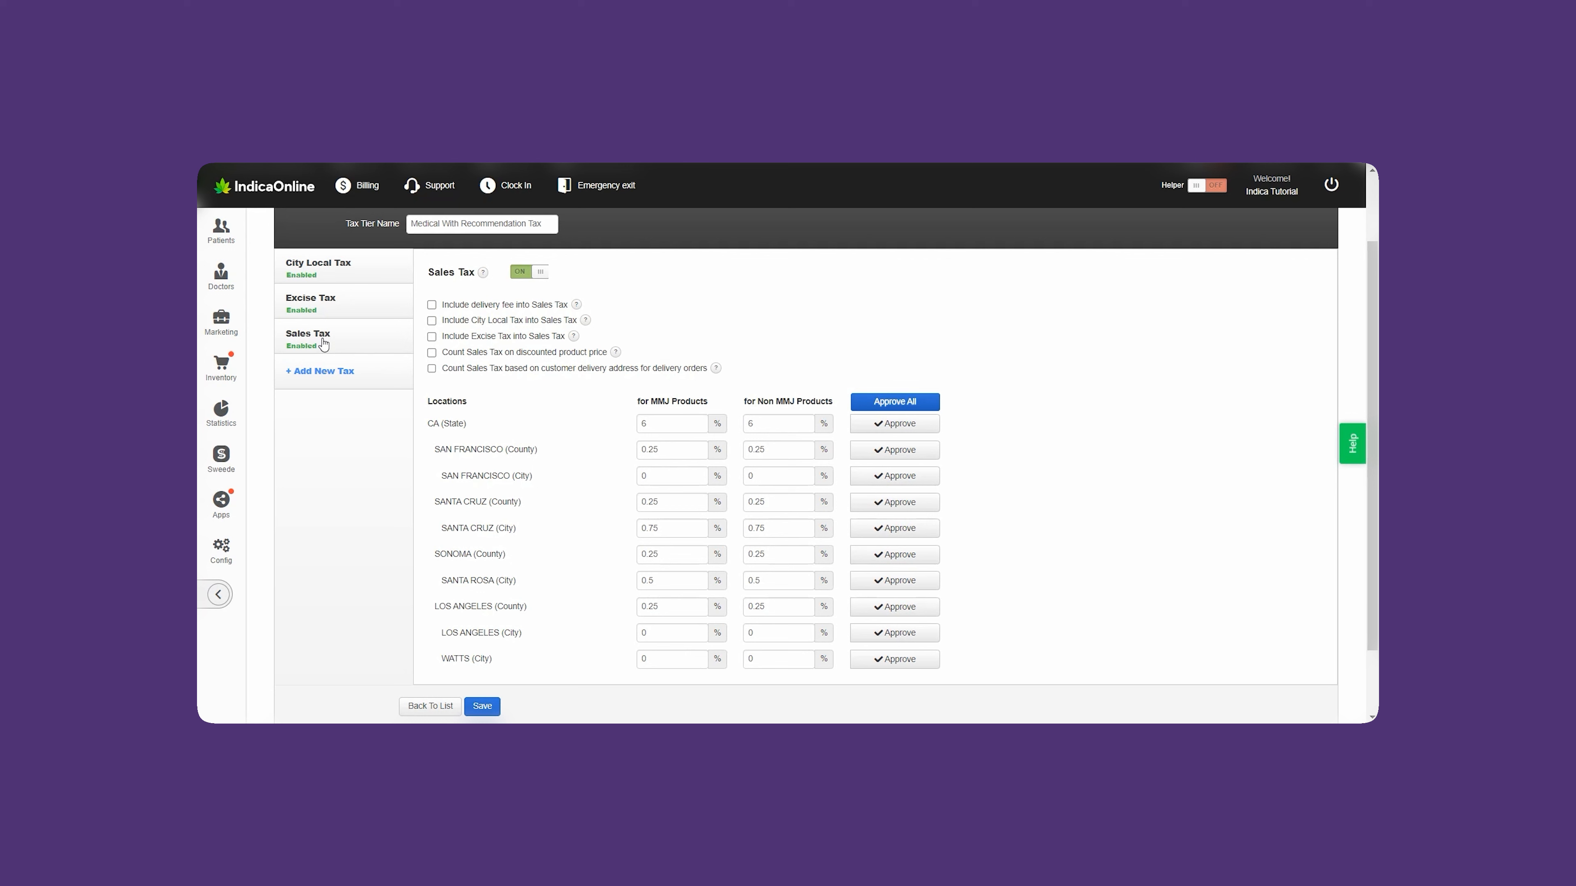
Step: Turn on all five Sales Tax options: delivery fee, City Local Tax, Excise Tax, discounted product price, and customer delivery address
left_click(432, 305)
left_click(431, 321)
left_click(432, 337)
left_click(431, 355)
left_click(432, 369)
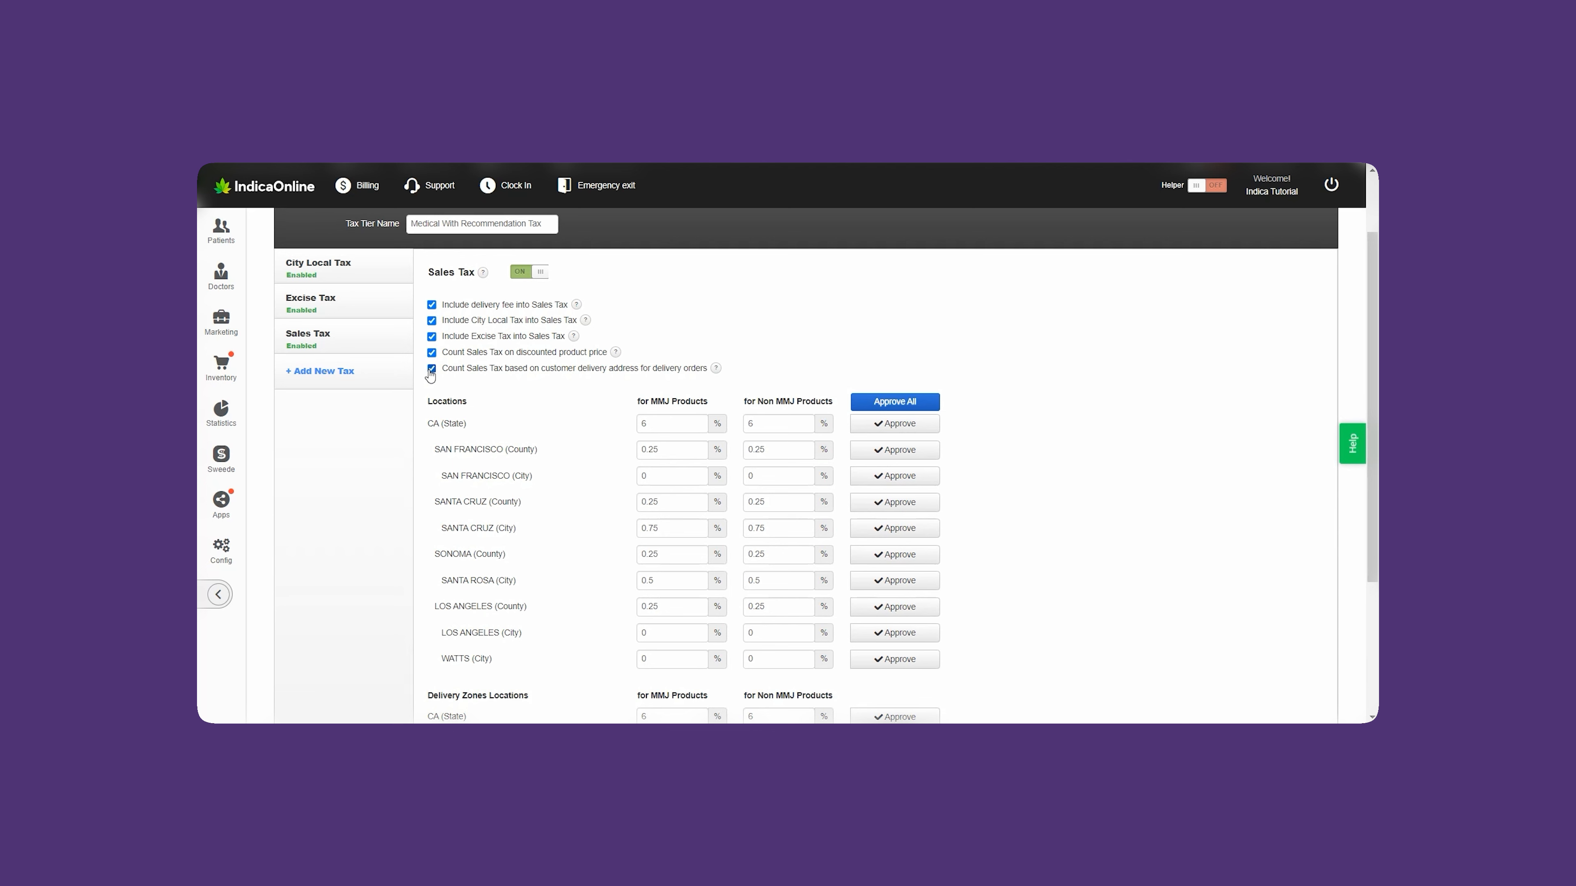
Step: Approve the Sales Tax rates for CA (State) and San Francisco (County), along with all remaining locations
left_click_drag(1370, 299, 1367, 373)
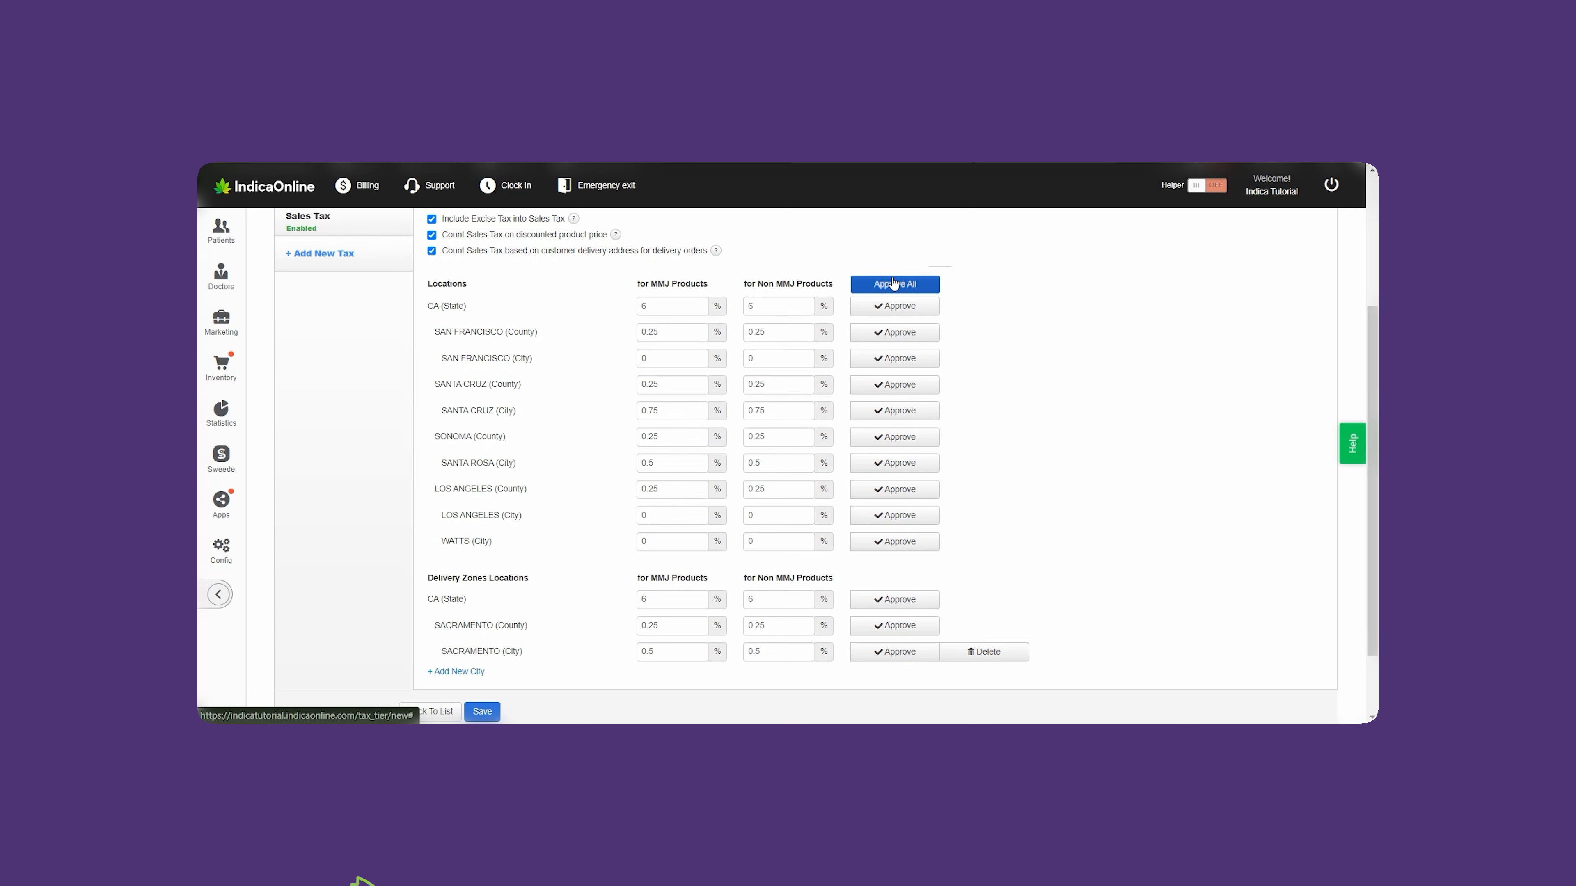
left_click(891, 311)
left_click(887, 332)
left_click(936, 286)
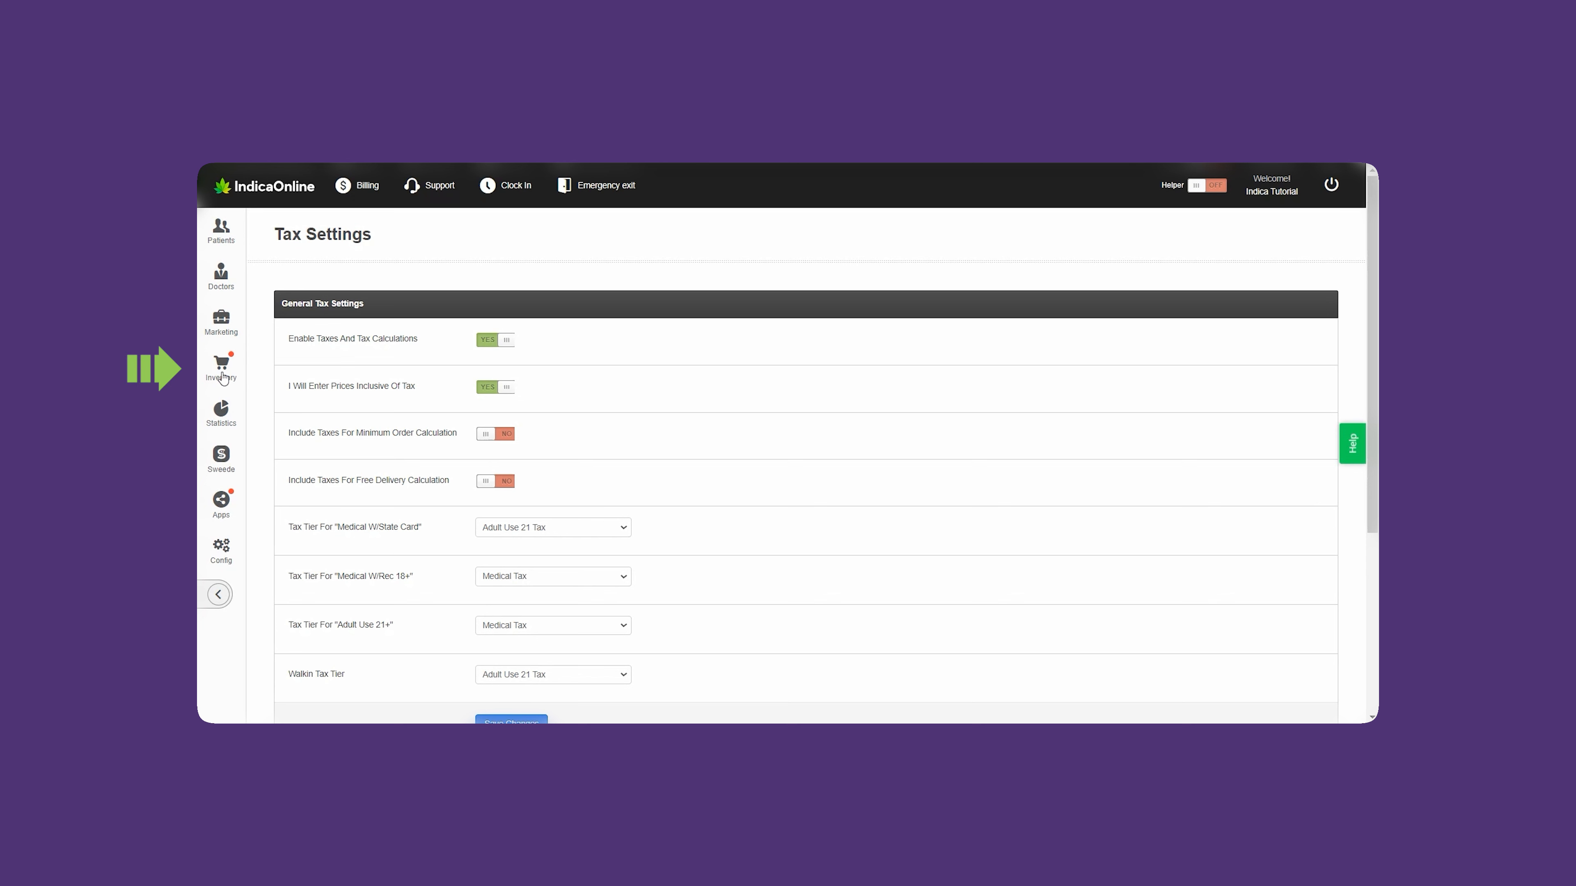
Step: Open the Watermelon Vape Pod product's details from the inventory product list
left_click(225, 377)
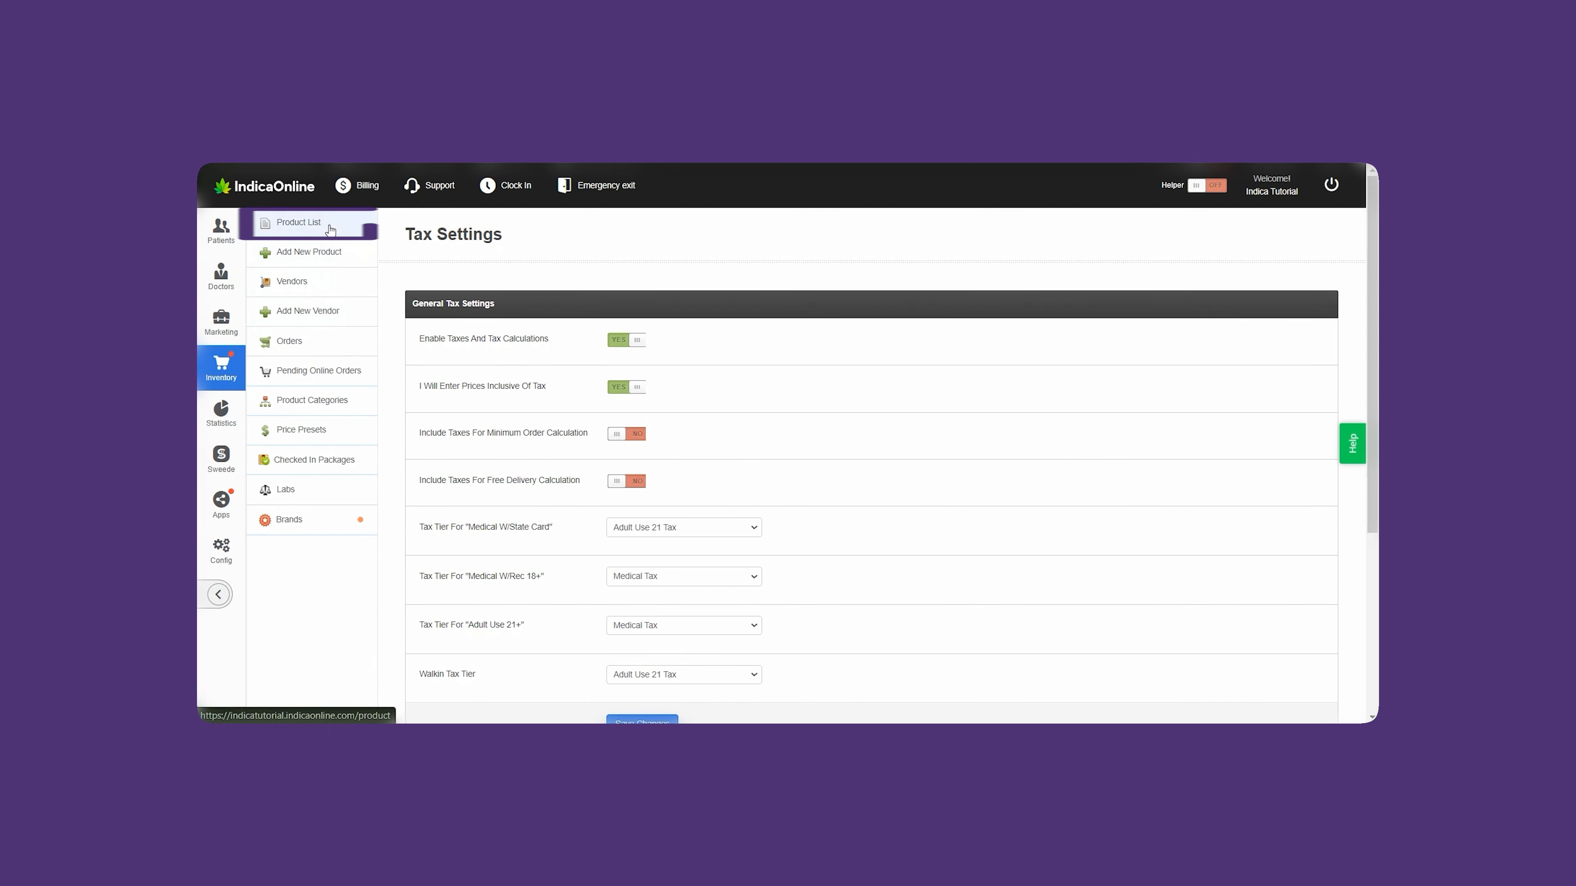
left_click(329, 231)
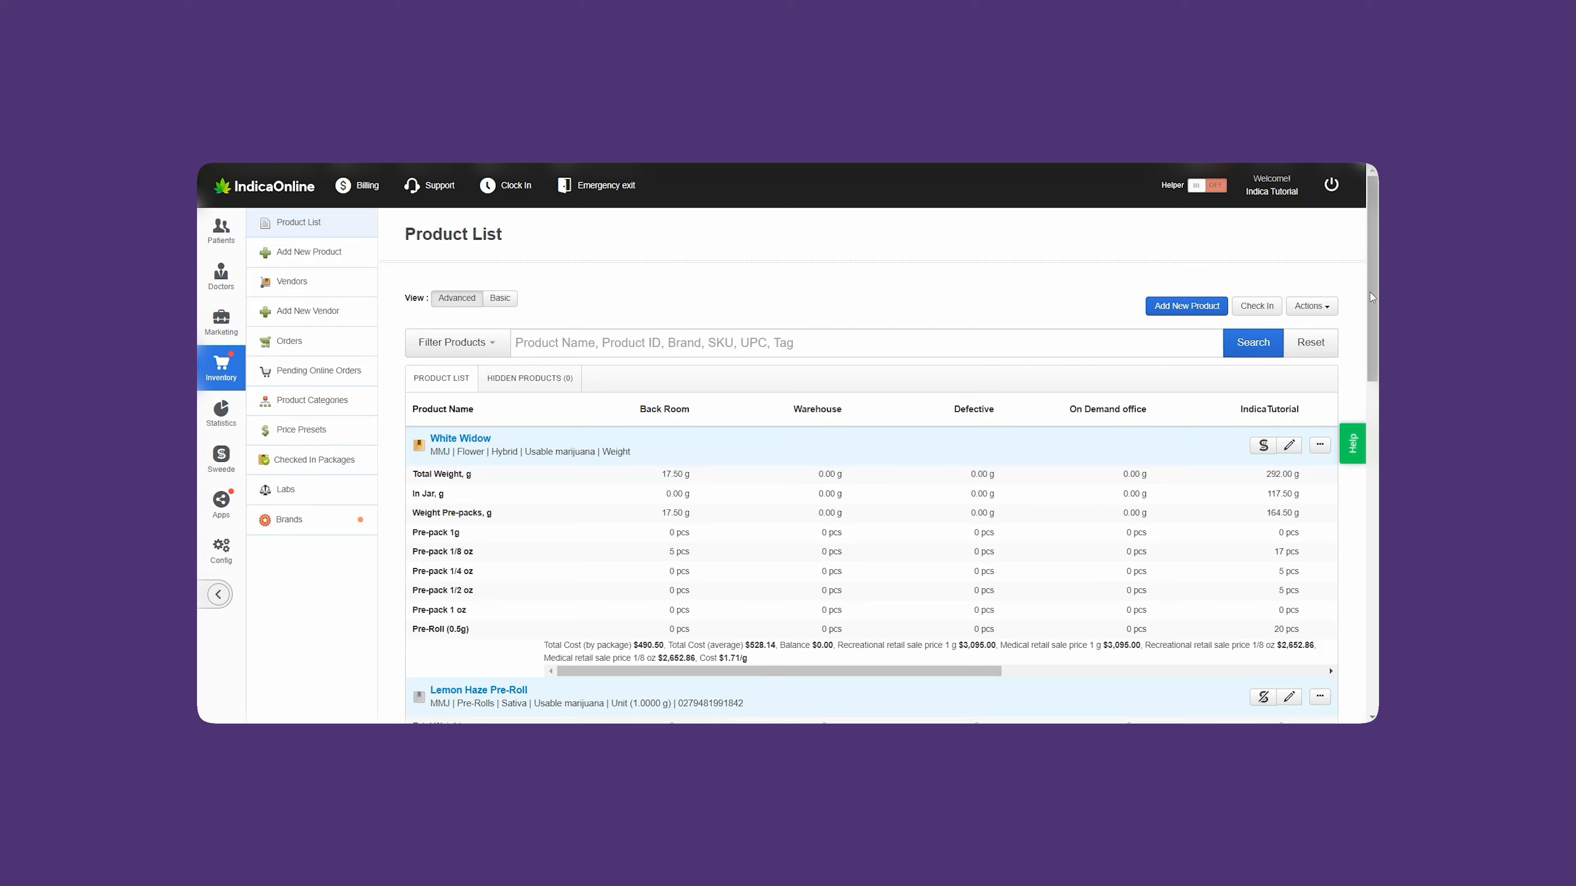
scroll(869, 466, "down", 7)
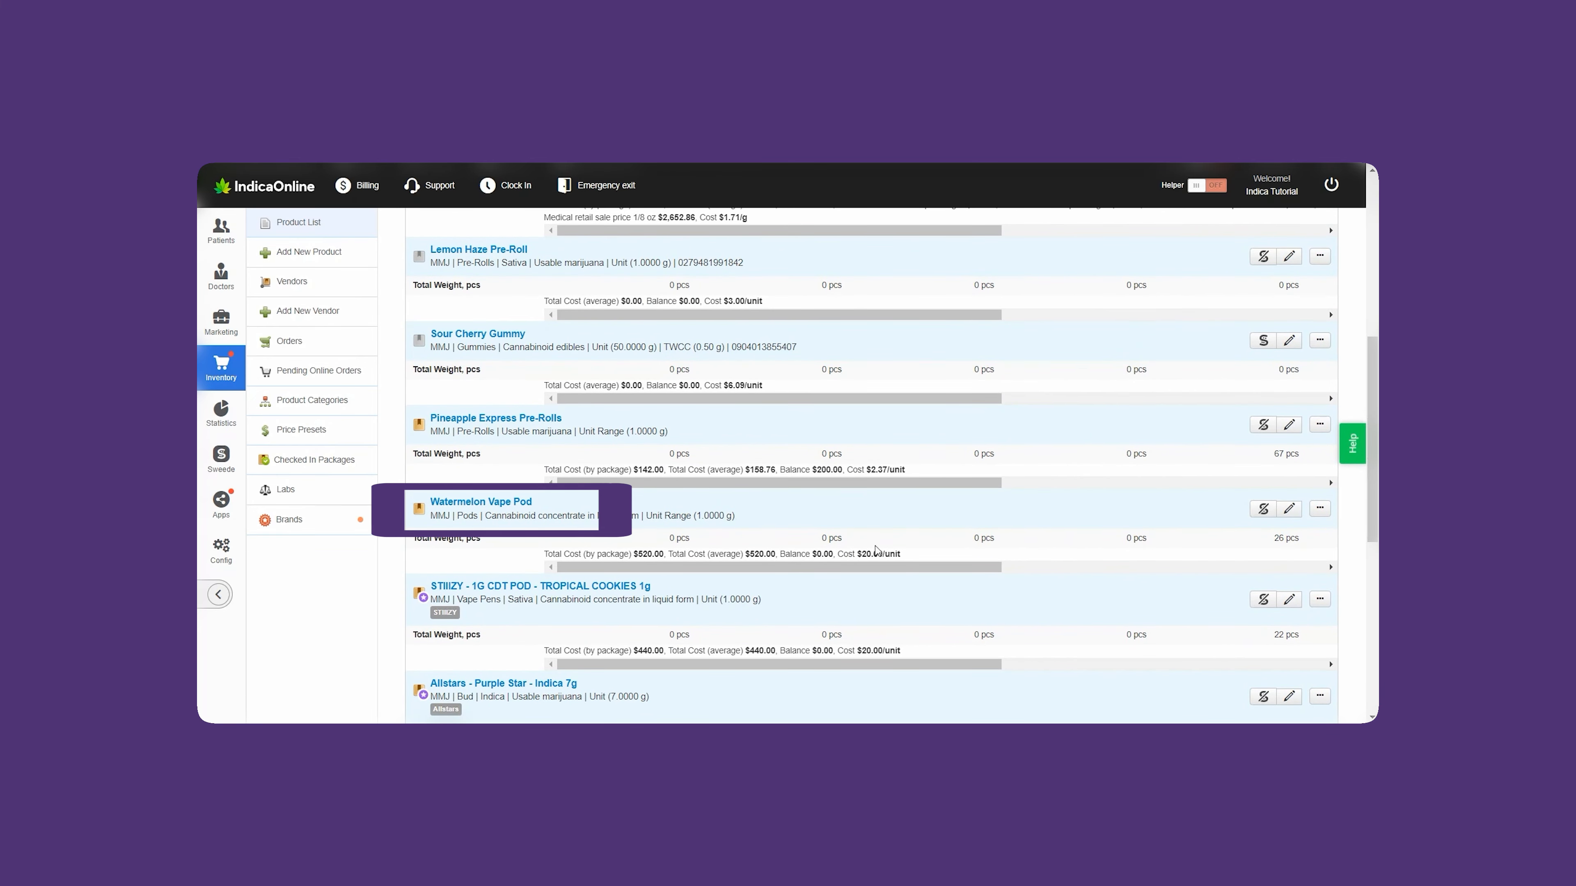
left_click(515, 504)
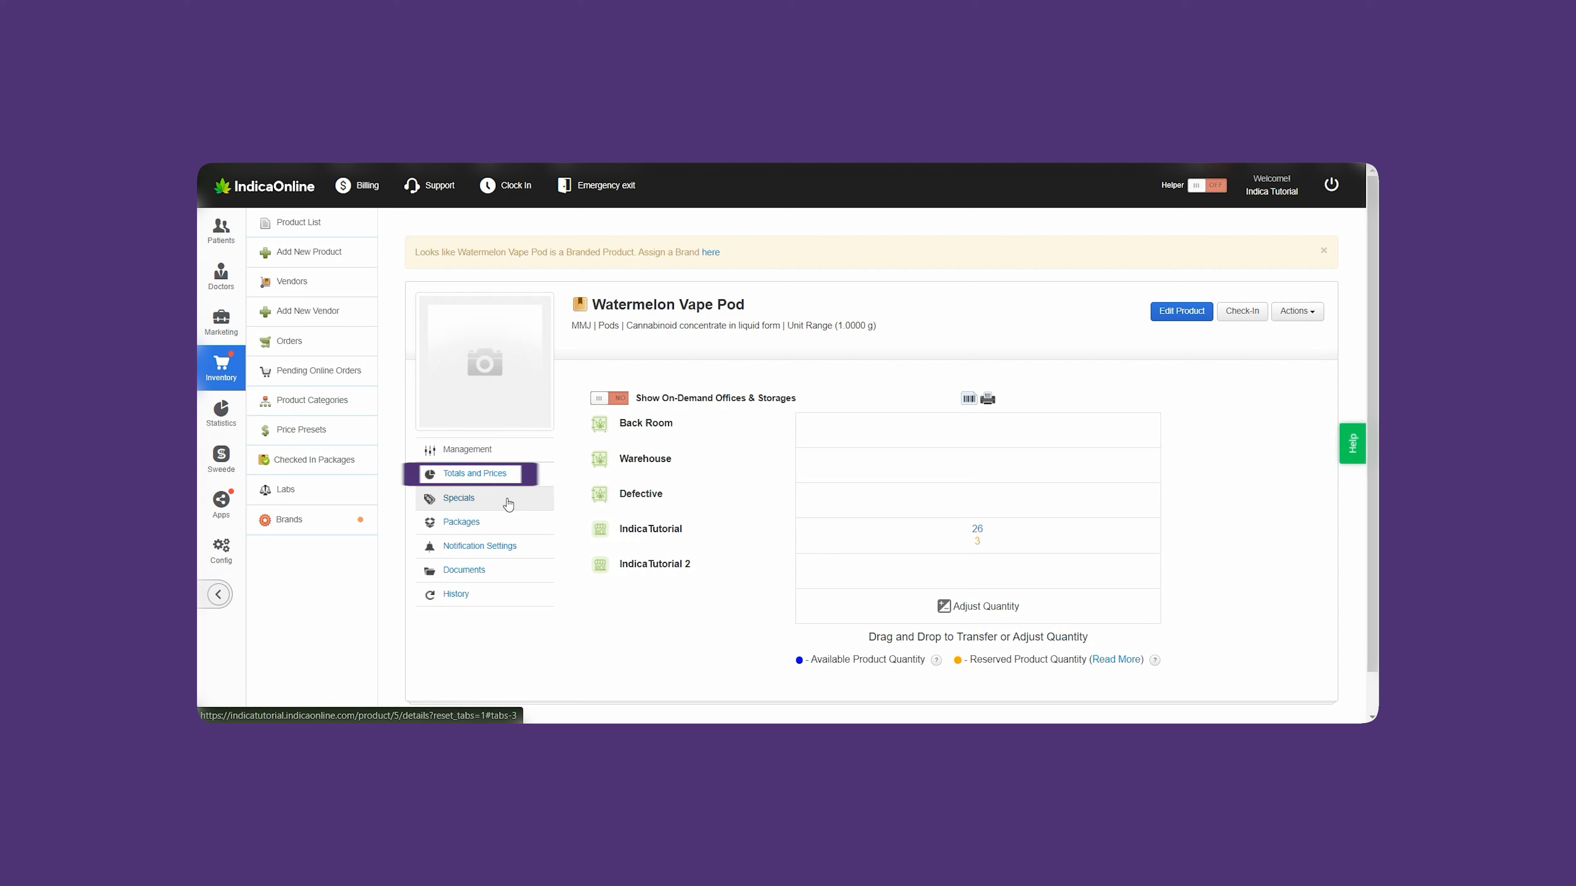
Step: Review the product's totals and prices for the IndicaTutorial office, including the tax breakdown of the recreational price for 1 pc
left_click(503, 476)
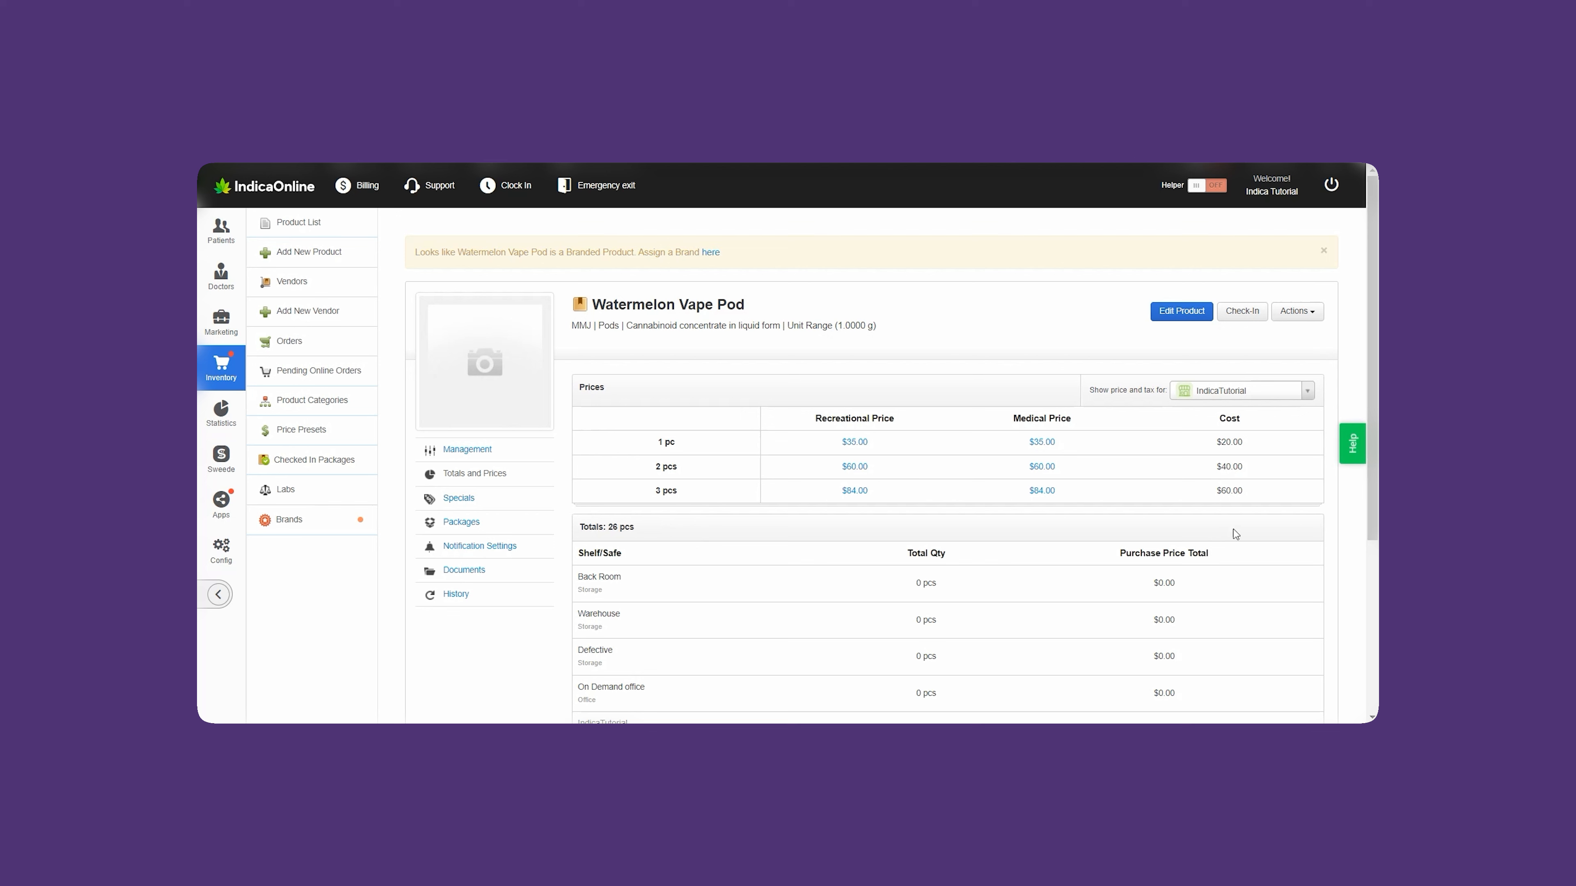
left_click(1305, 391)
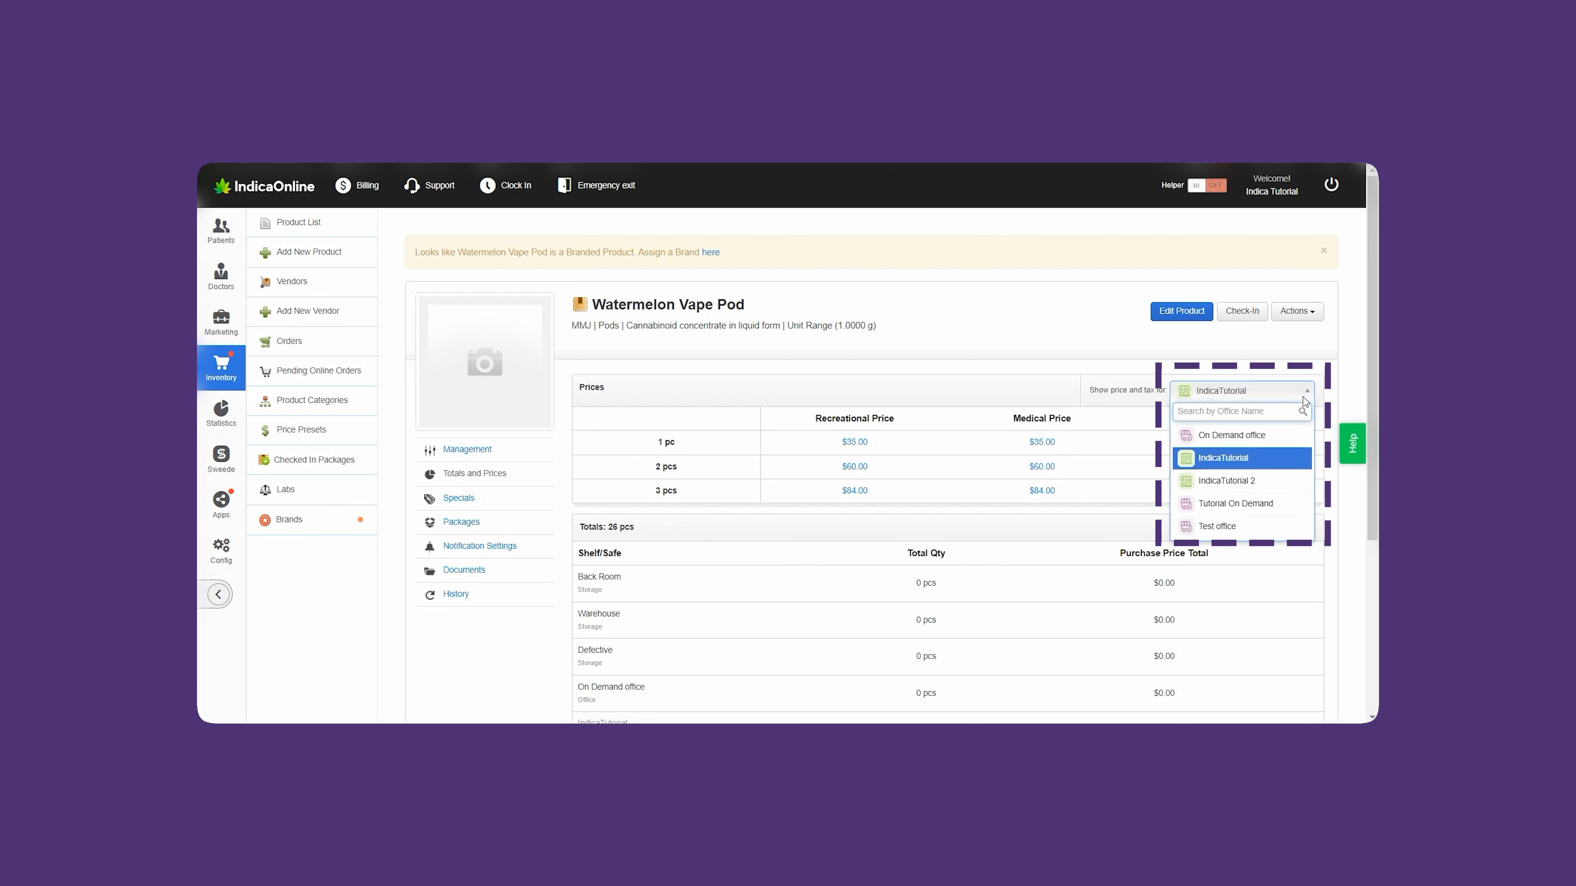
left_click(1293, 583)
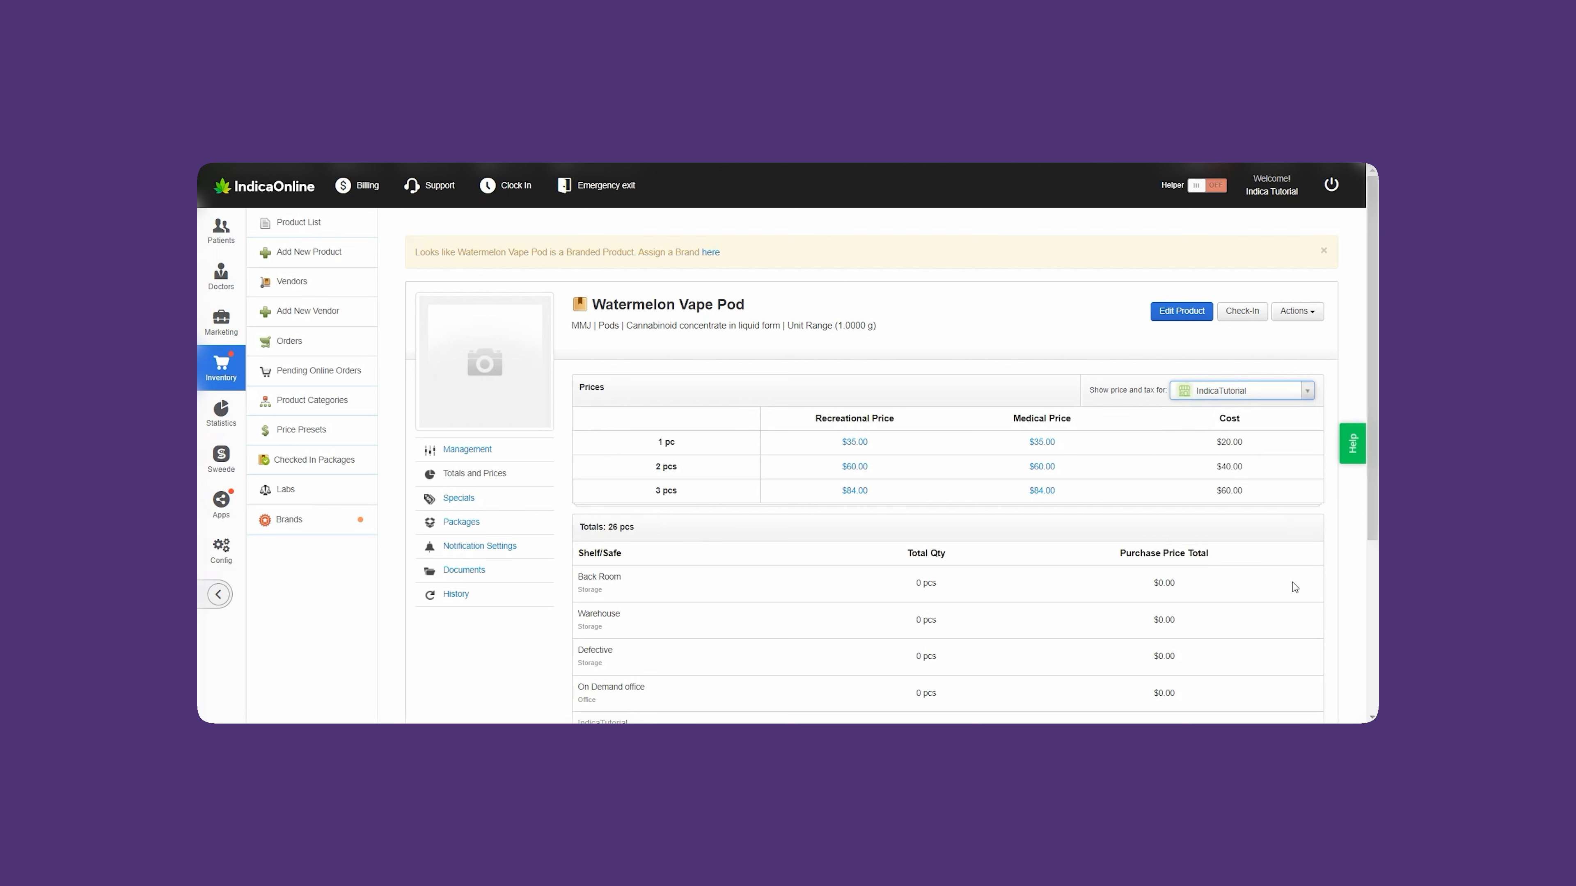
left_click_drag(1376, 423, 1377, 523)
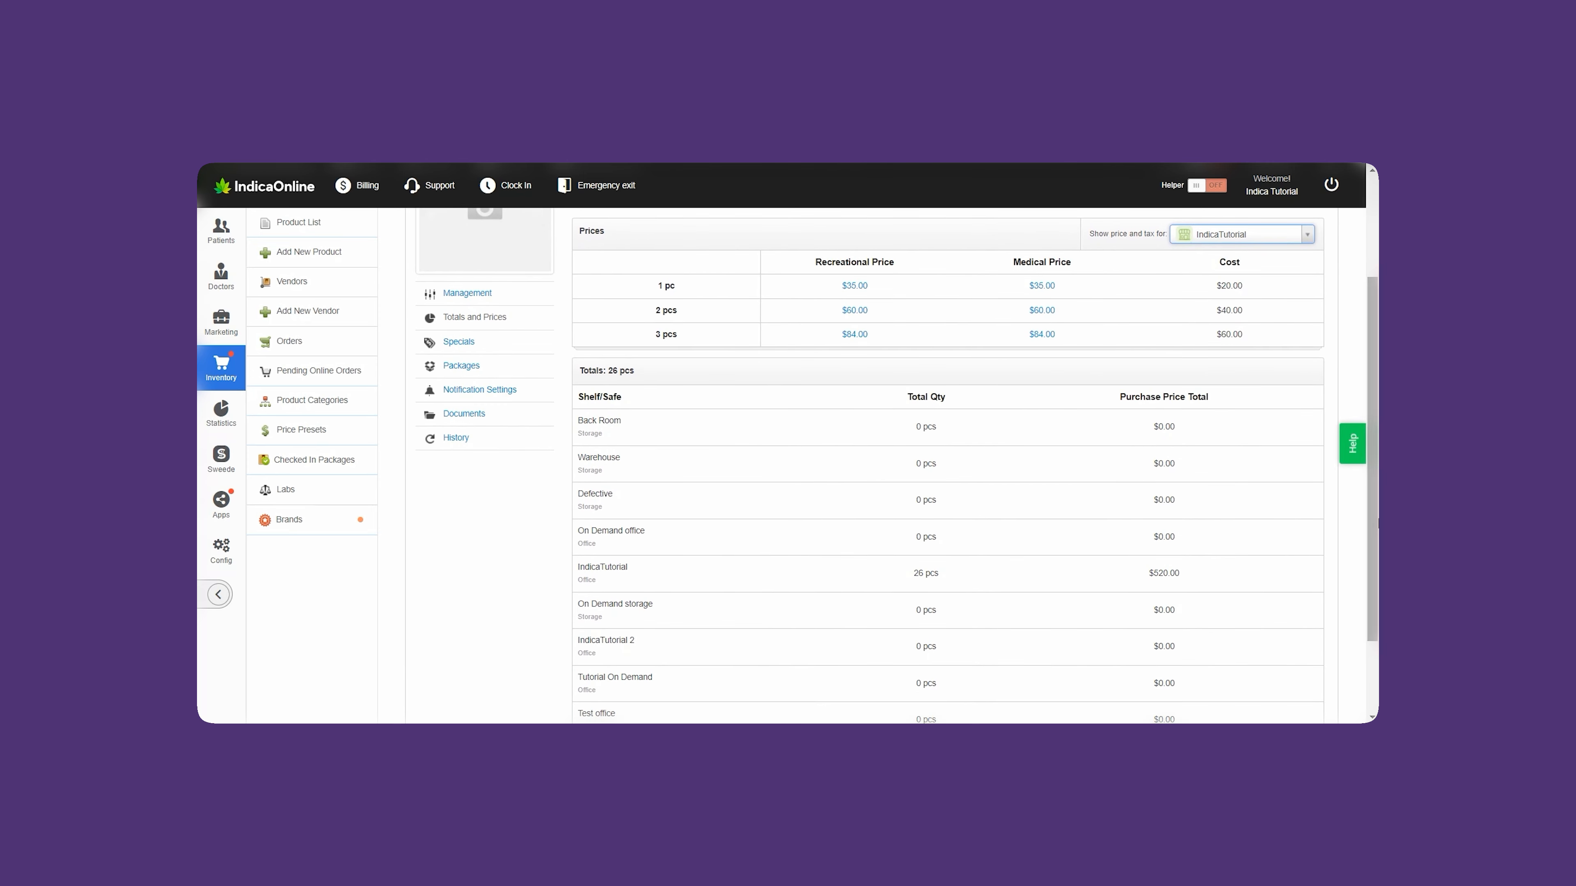
left_click(859, 287)
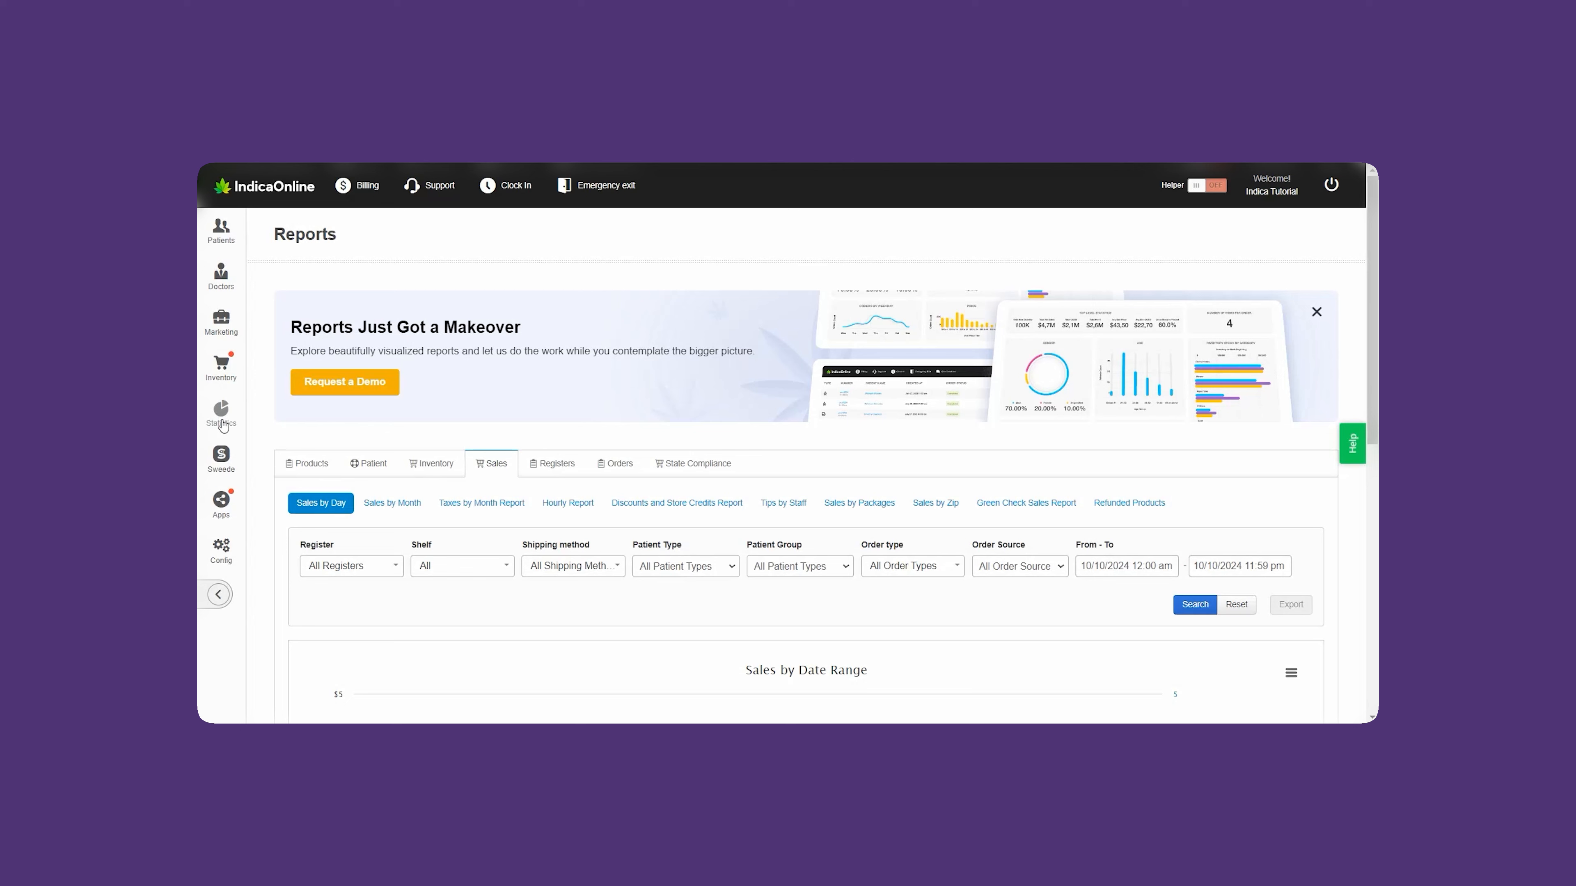
Step: Open the Sales by Day report among the sales reports in Statistics
left_click(222, 417)
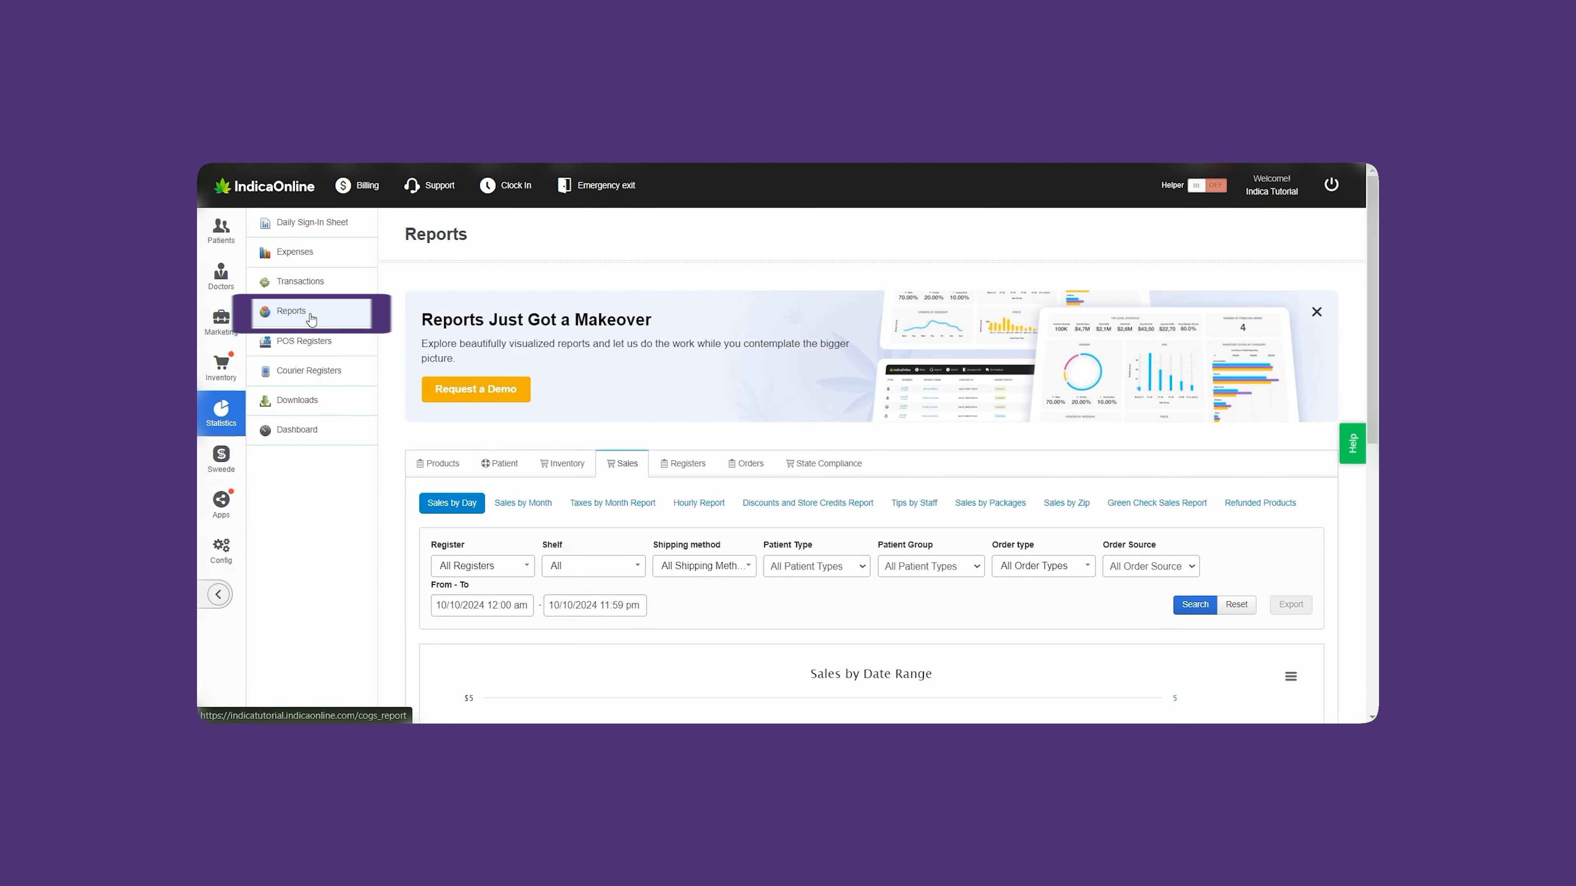
left_click(623, 464)
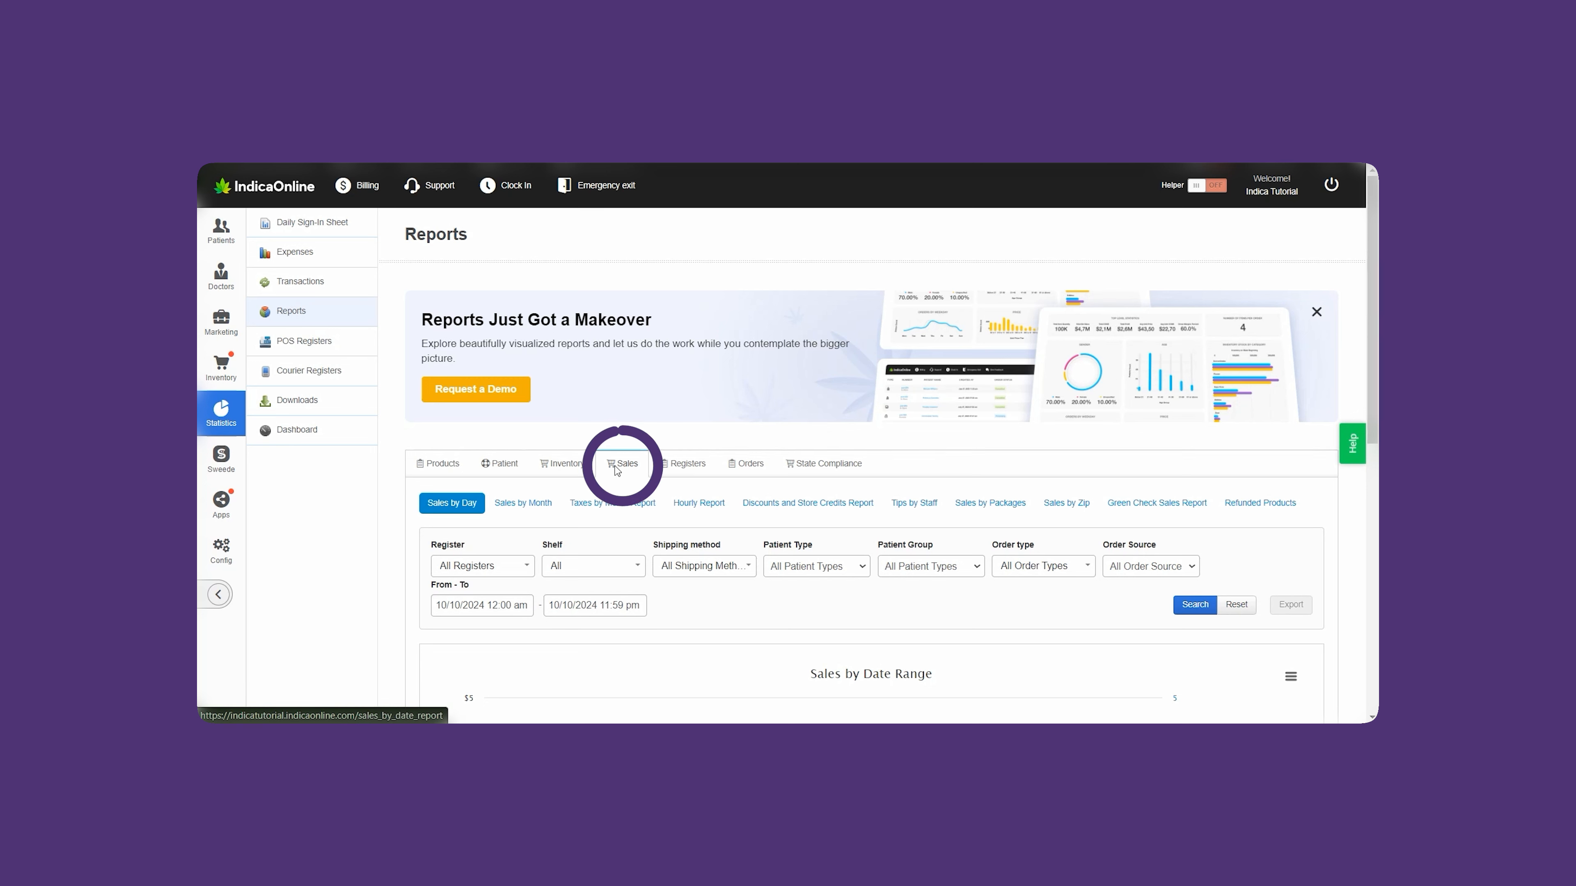
left_click(454, 506)
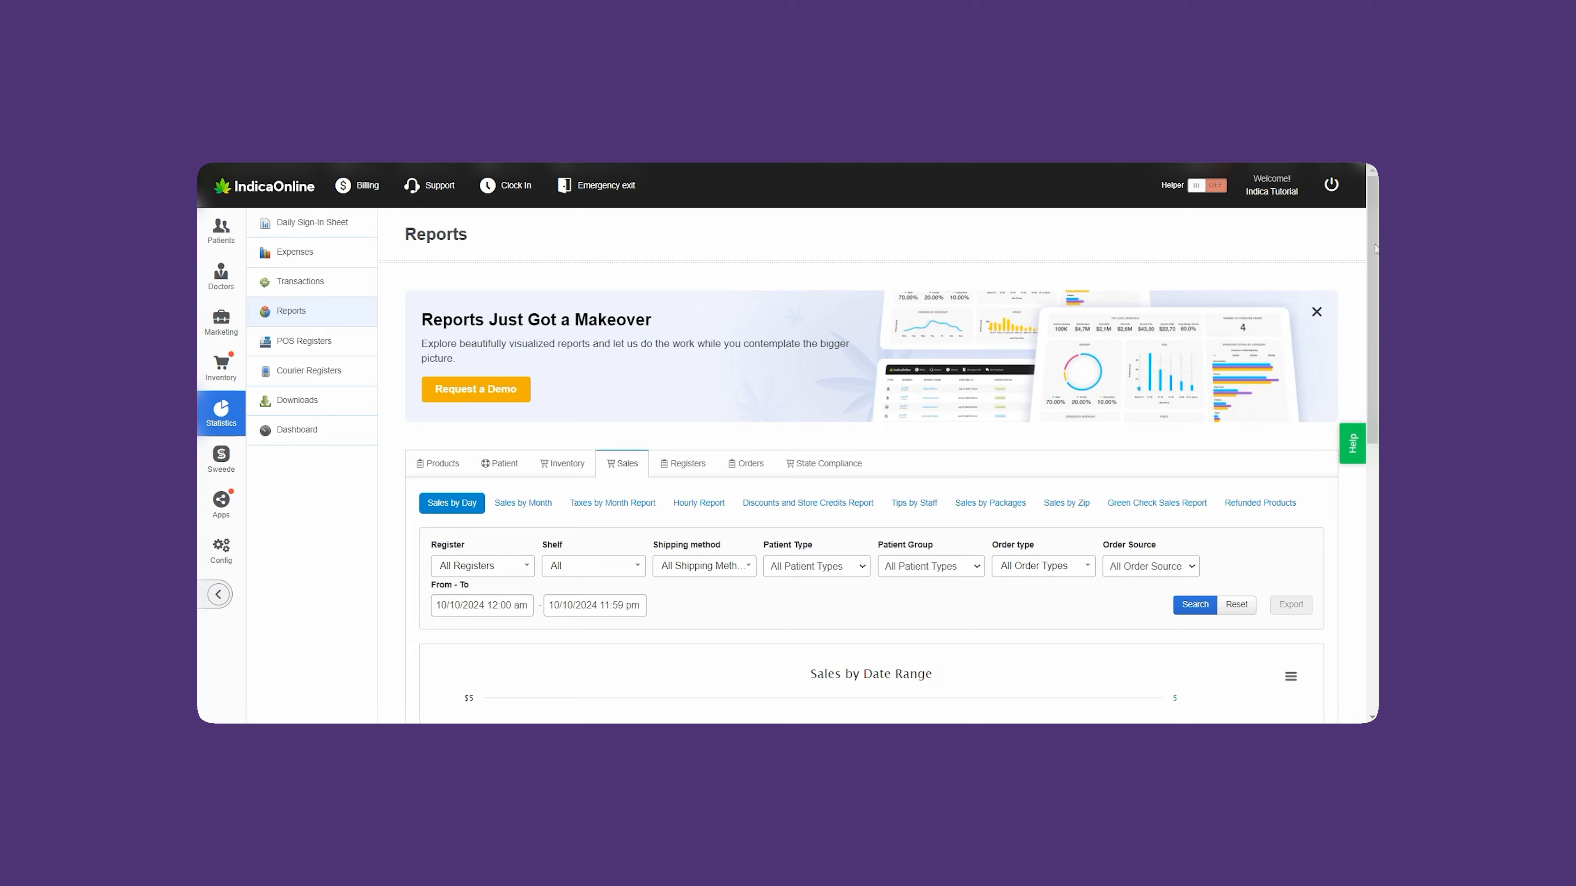
Step: Set the Sales by Day report's start date to 10/31/2023 and run the search
scroll(1376, 388, "down", 5)
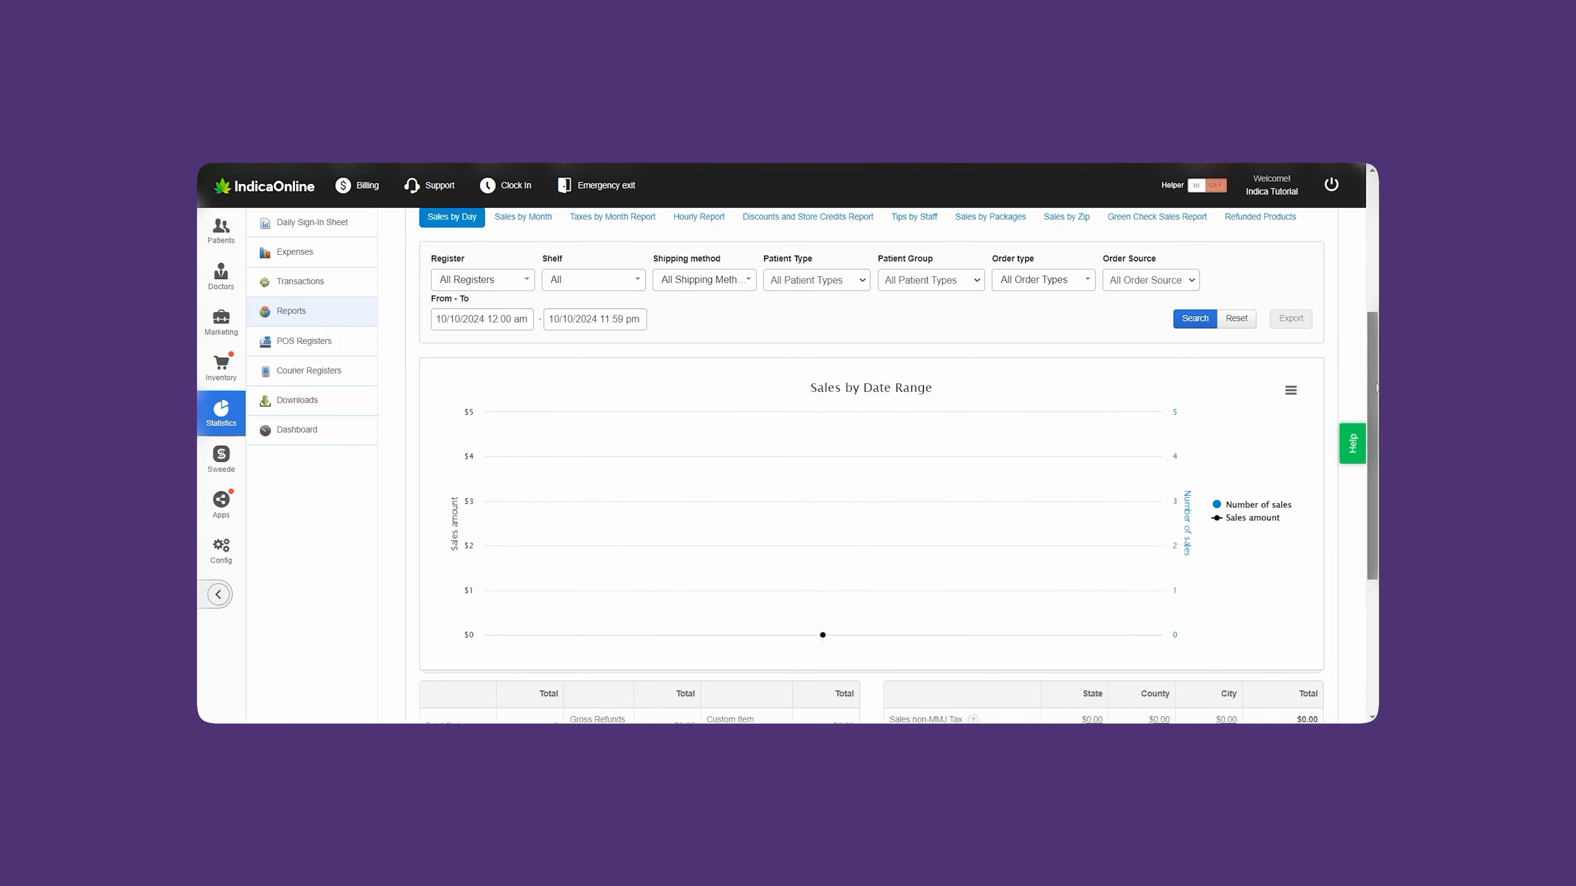
left_click(499, 320)
left_click(527, 345)
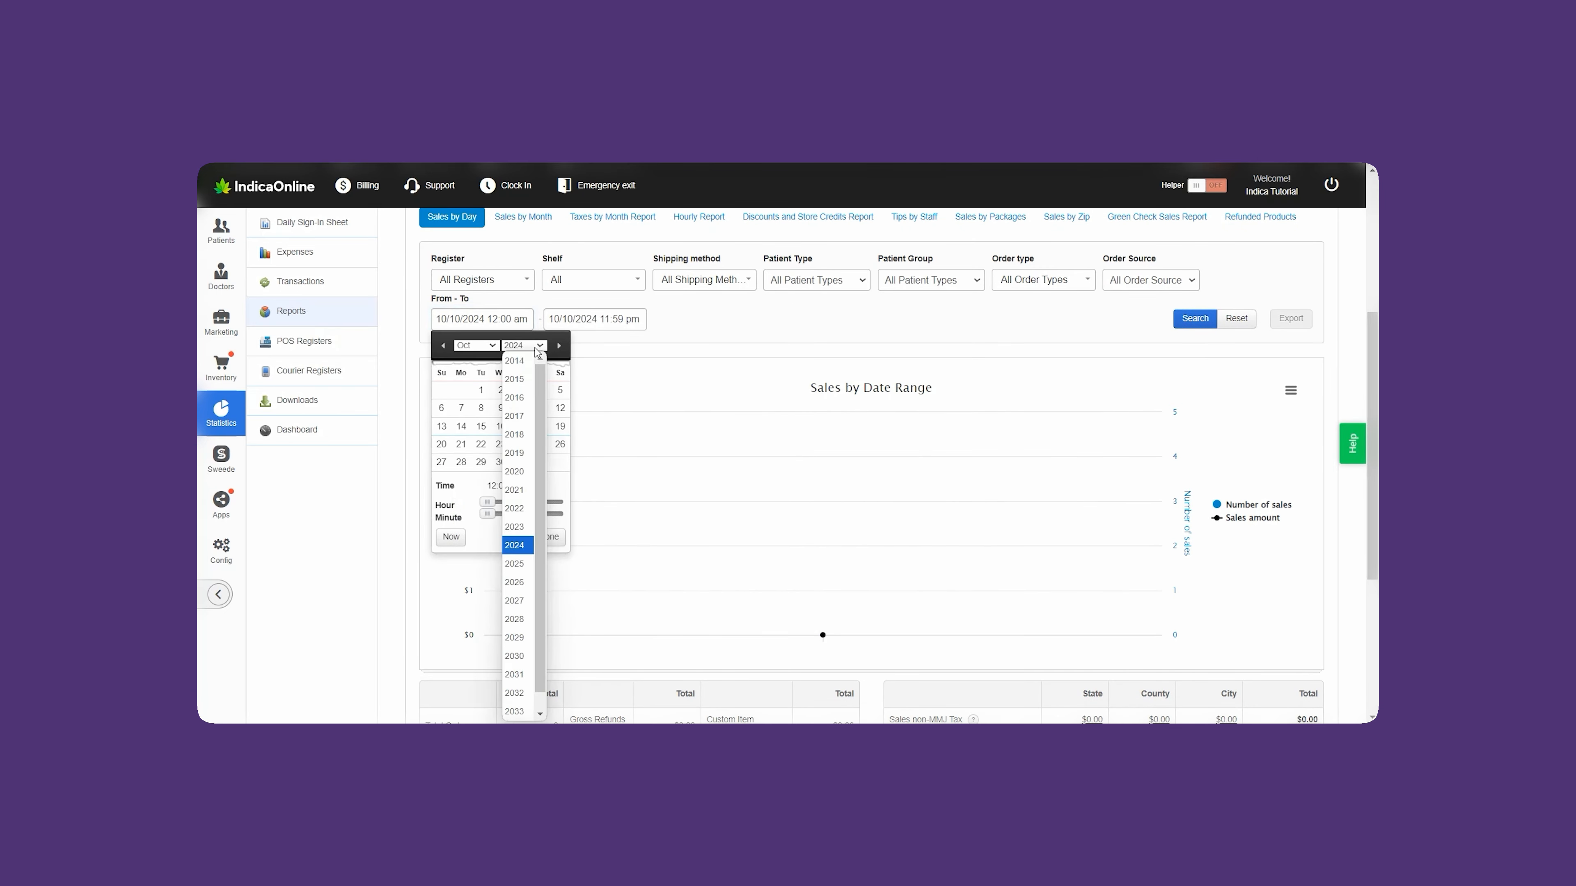
left_click(523, 529)
left_click(481, 462)
left_click(547, 537)
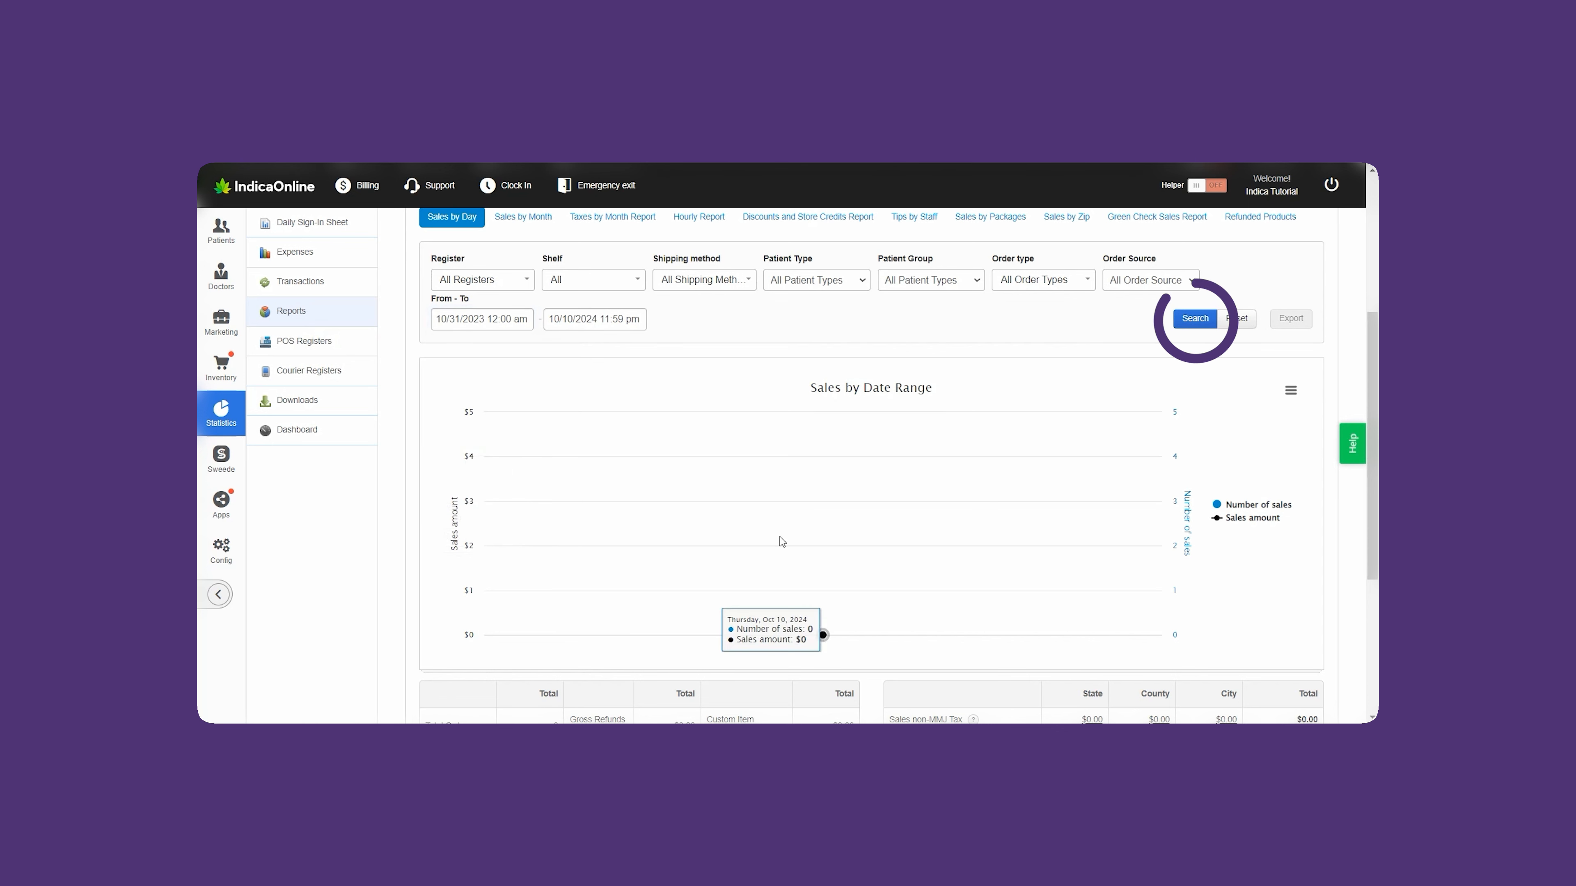
left_click(1195, 319)
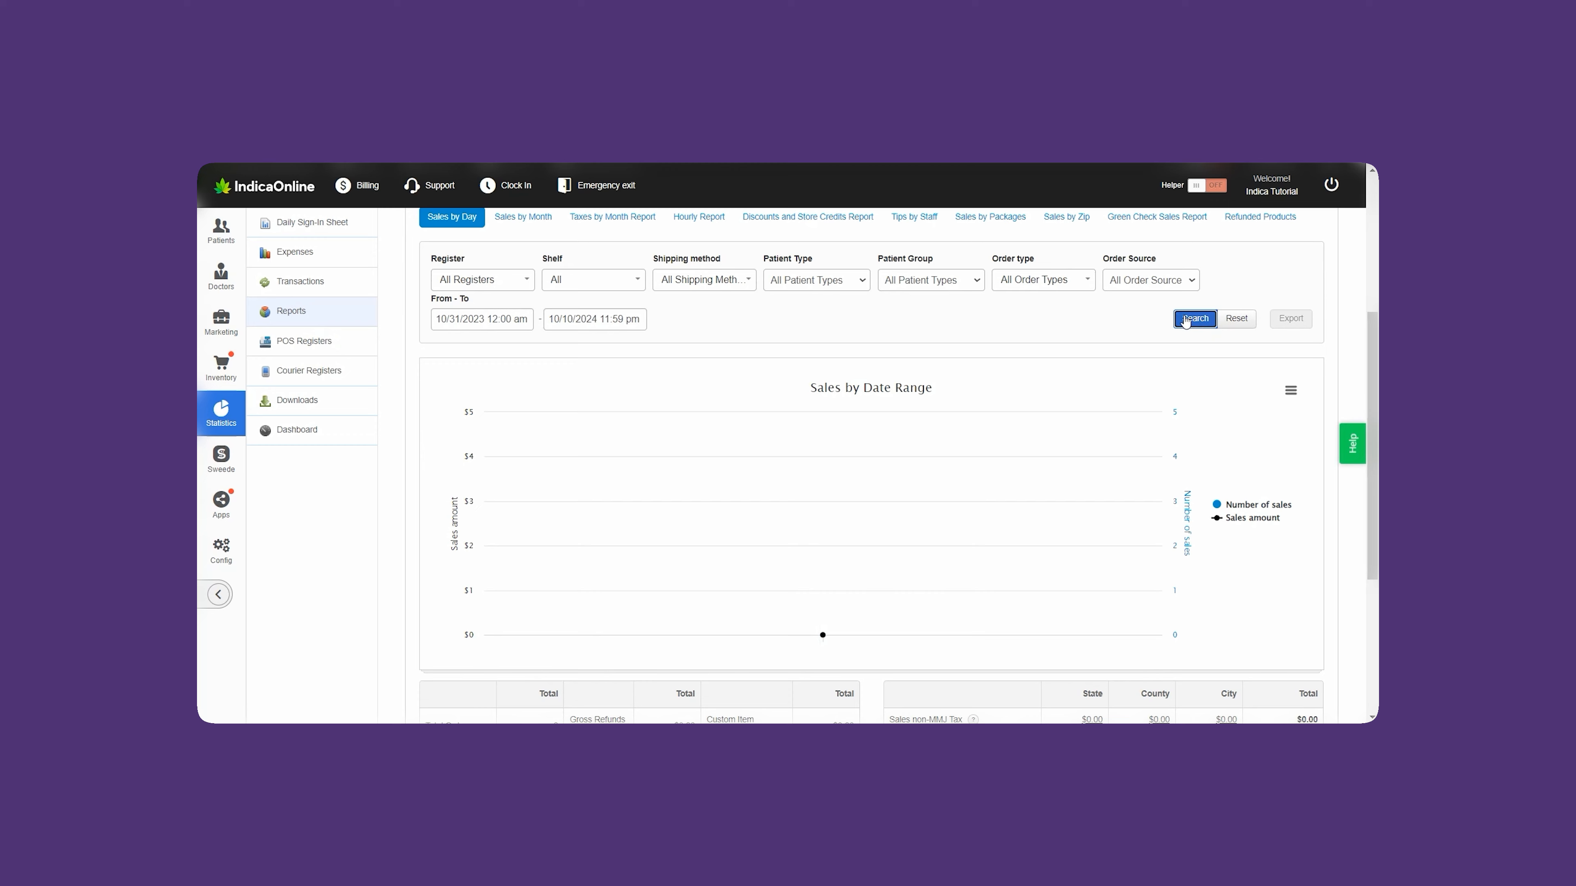
Step: Examine the report's tax table, checking collected and refunded sales taxes by State and County, total refunds, and the City Local Tax MMJ
left_click_drag(1371, 245, 1374, 514)
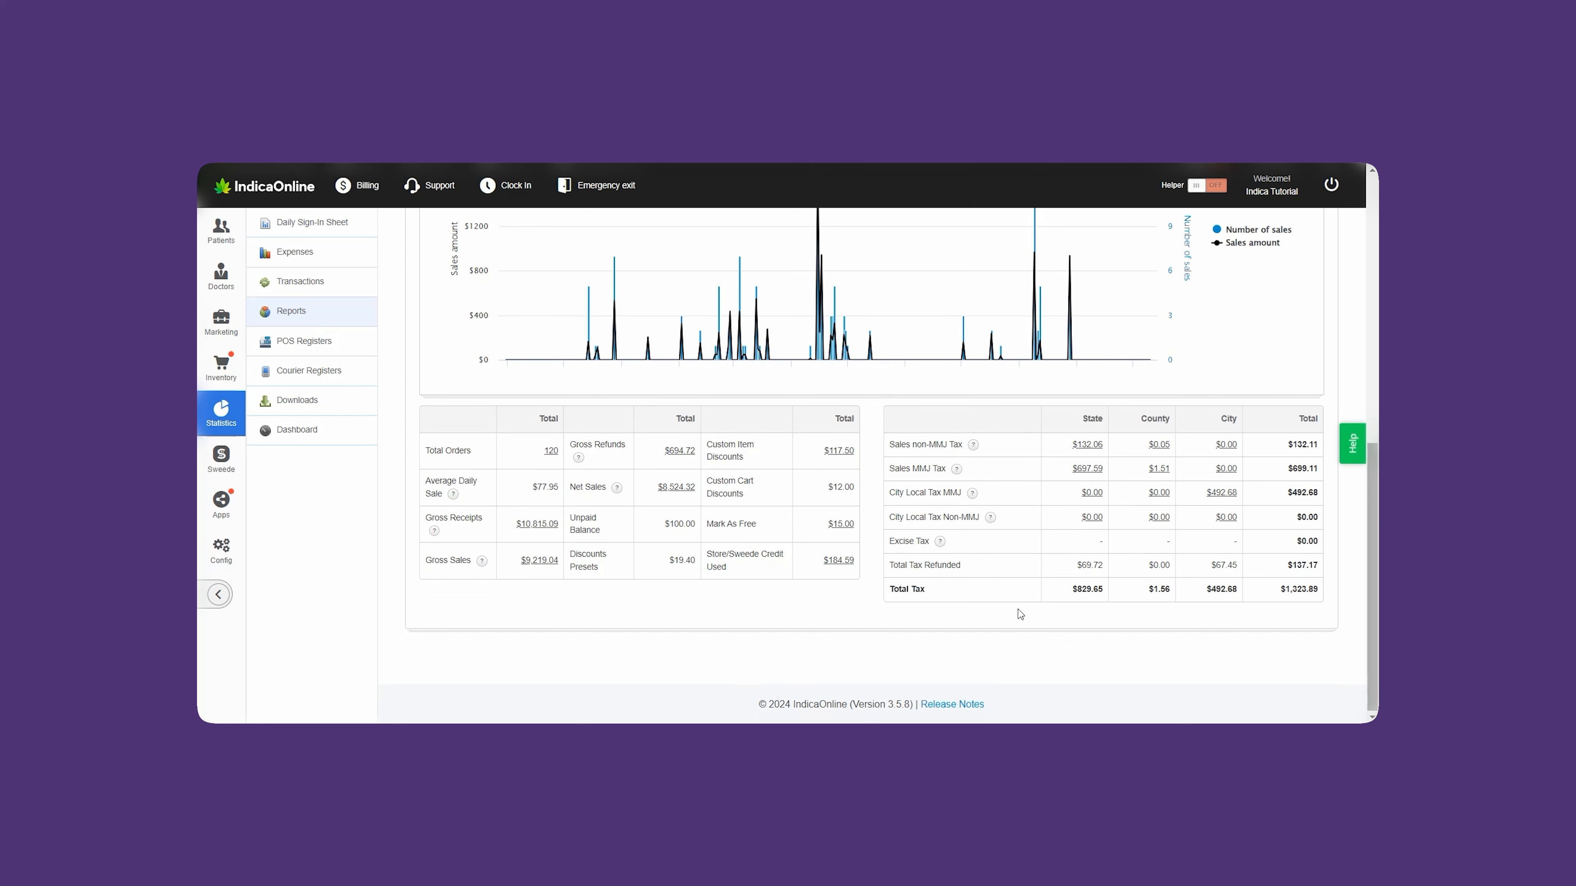
left_click(1091, 445)
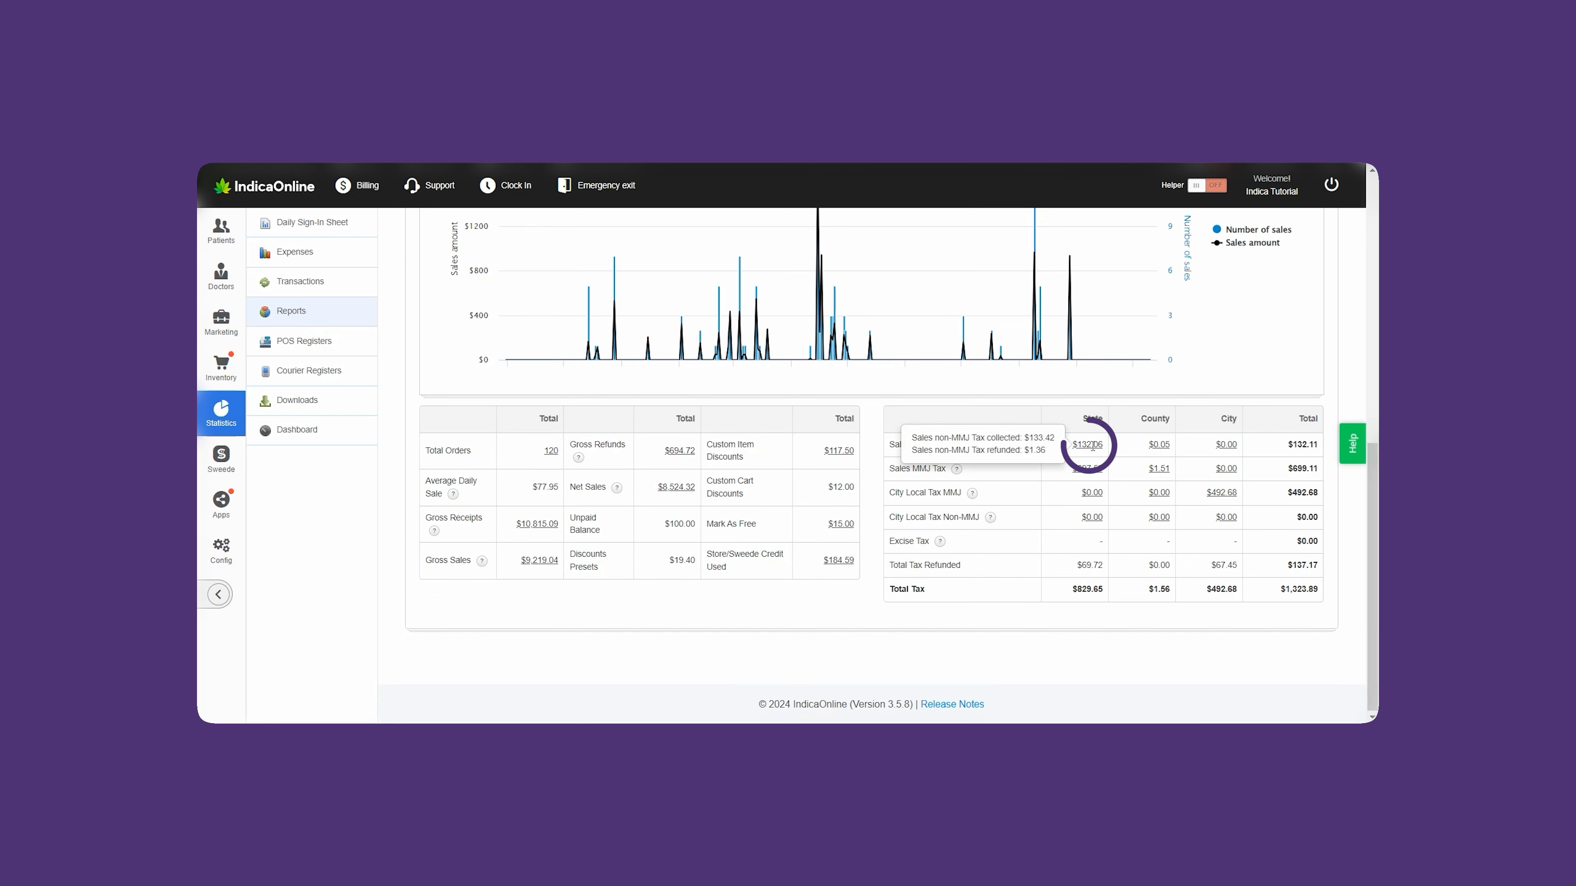
mouse_move(1091, 471)
left_click(1089, 565)
mouse_move(1168, 468)
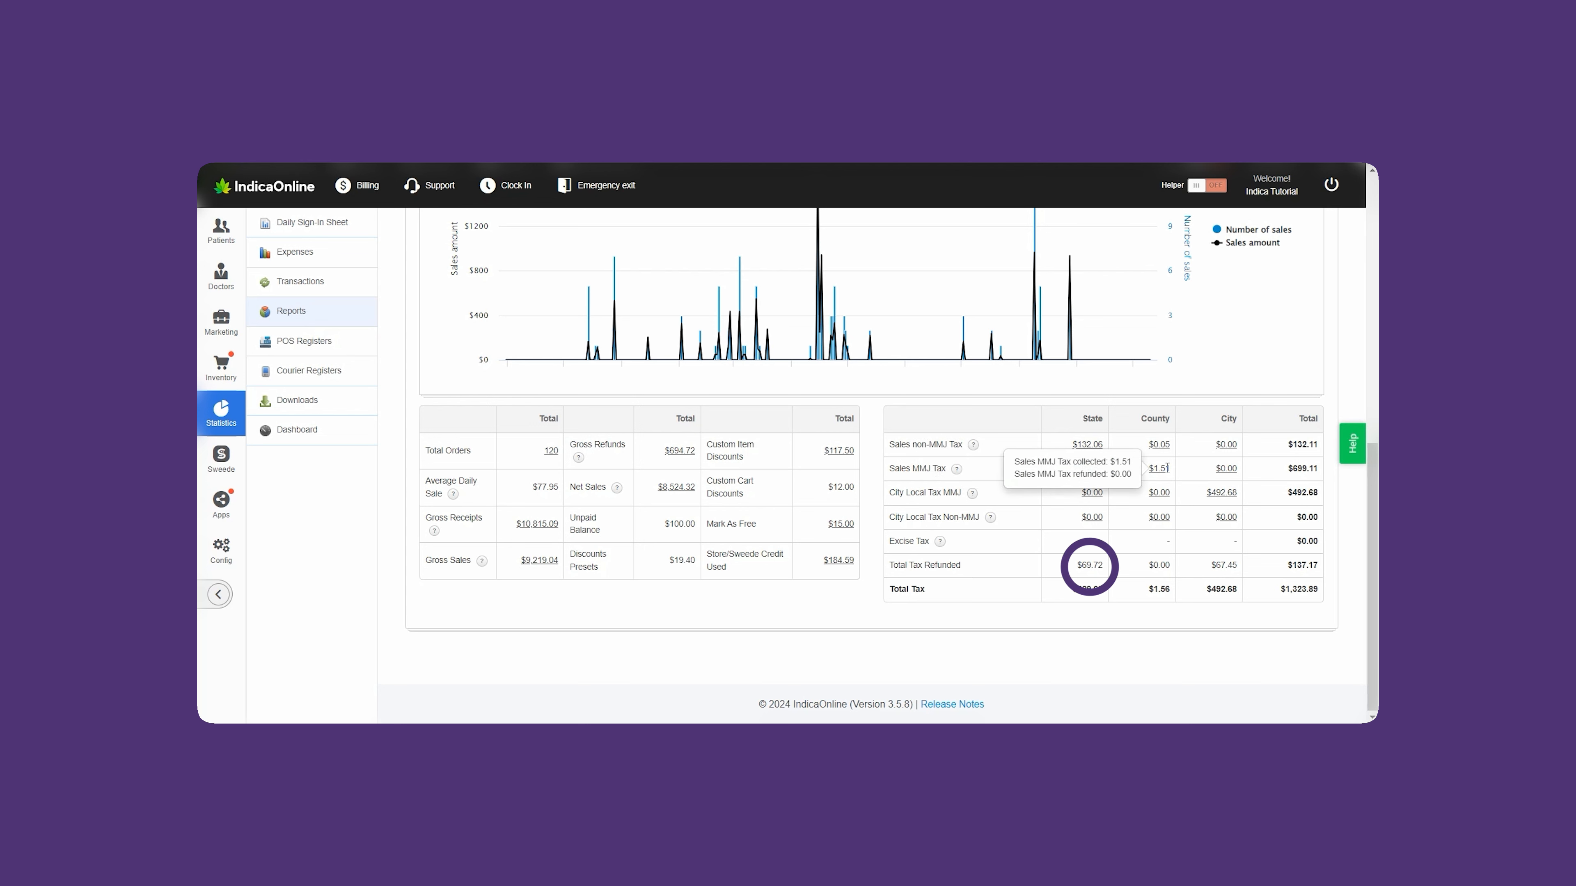
mouse_move(1220, 492)
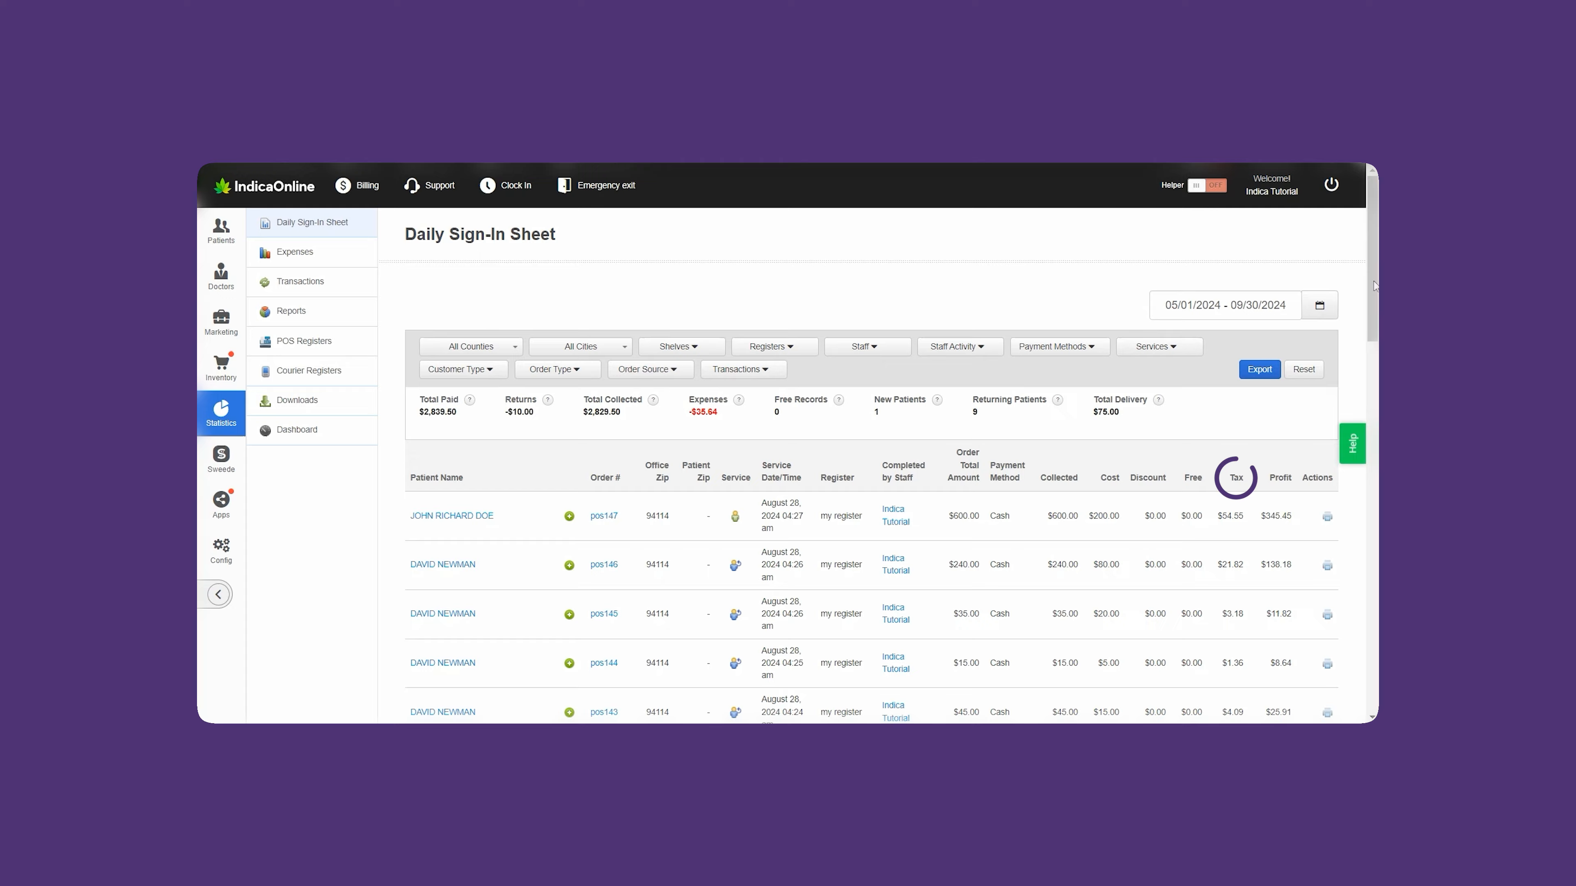
Step: Examine the Tax column in the Daily Sign-In Sheet and the 2024 collected taxes in the Taxes by Month Report
scroll(1231, 478, "down", 6)
scroll(1231, 478, "down", 5)
left_click_drag(1213, 557, 1246, 562)
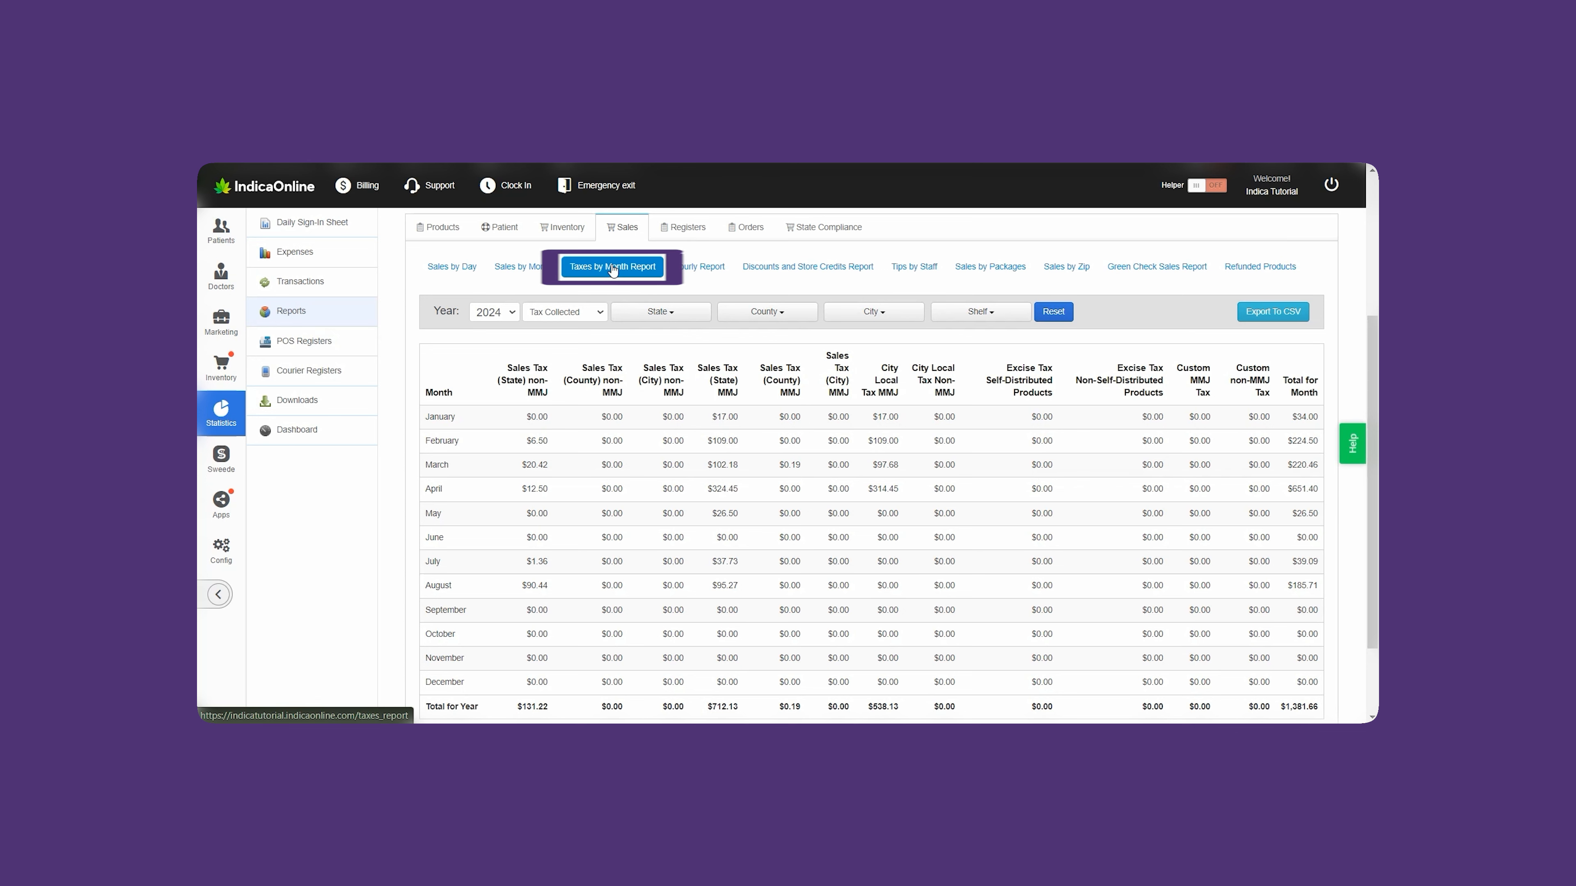
left_click_drag(1376, 332, 1378, 384)
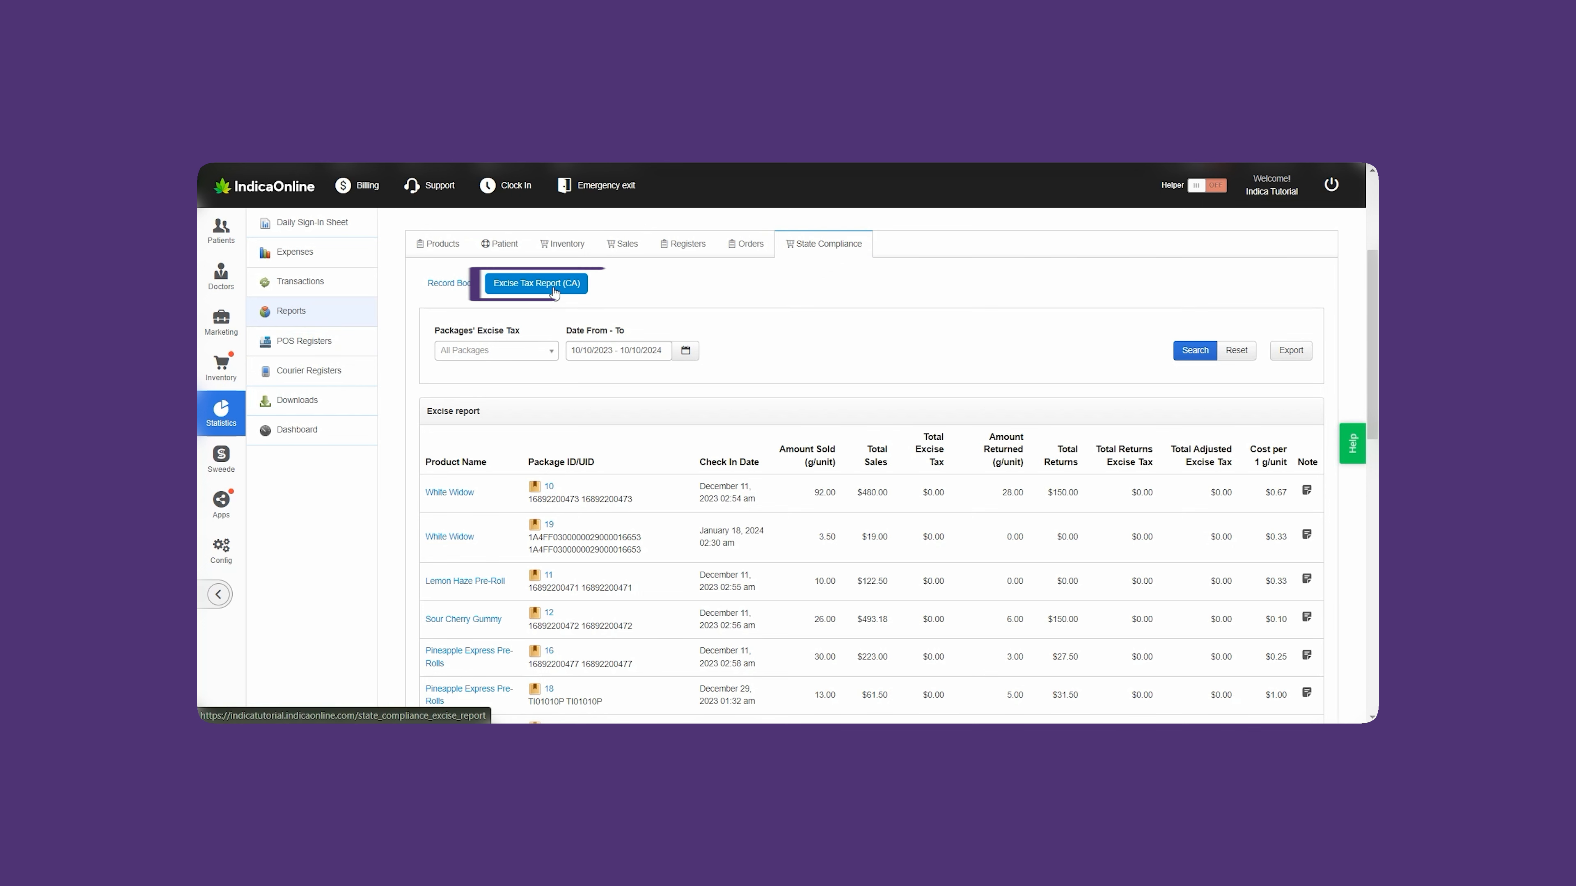
Step: Check the Packages' Excise Tax filter options in the Excise Tax Report (CA) and look through the listed packages
left_click(548, 351)
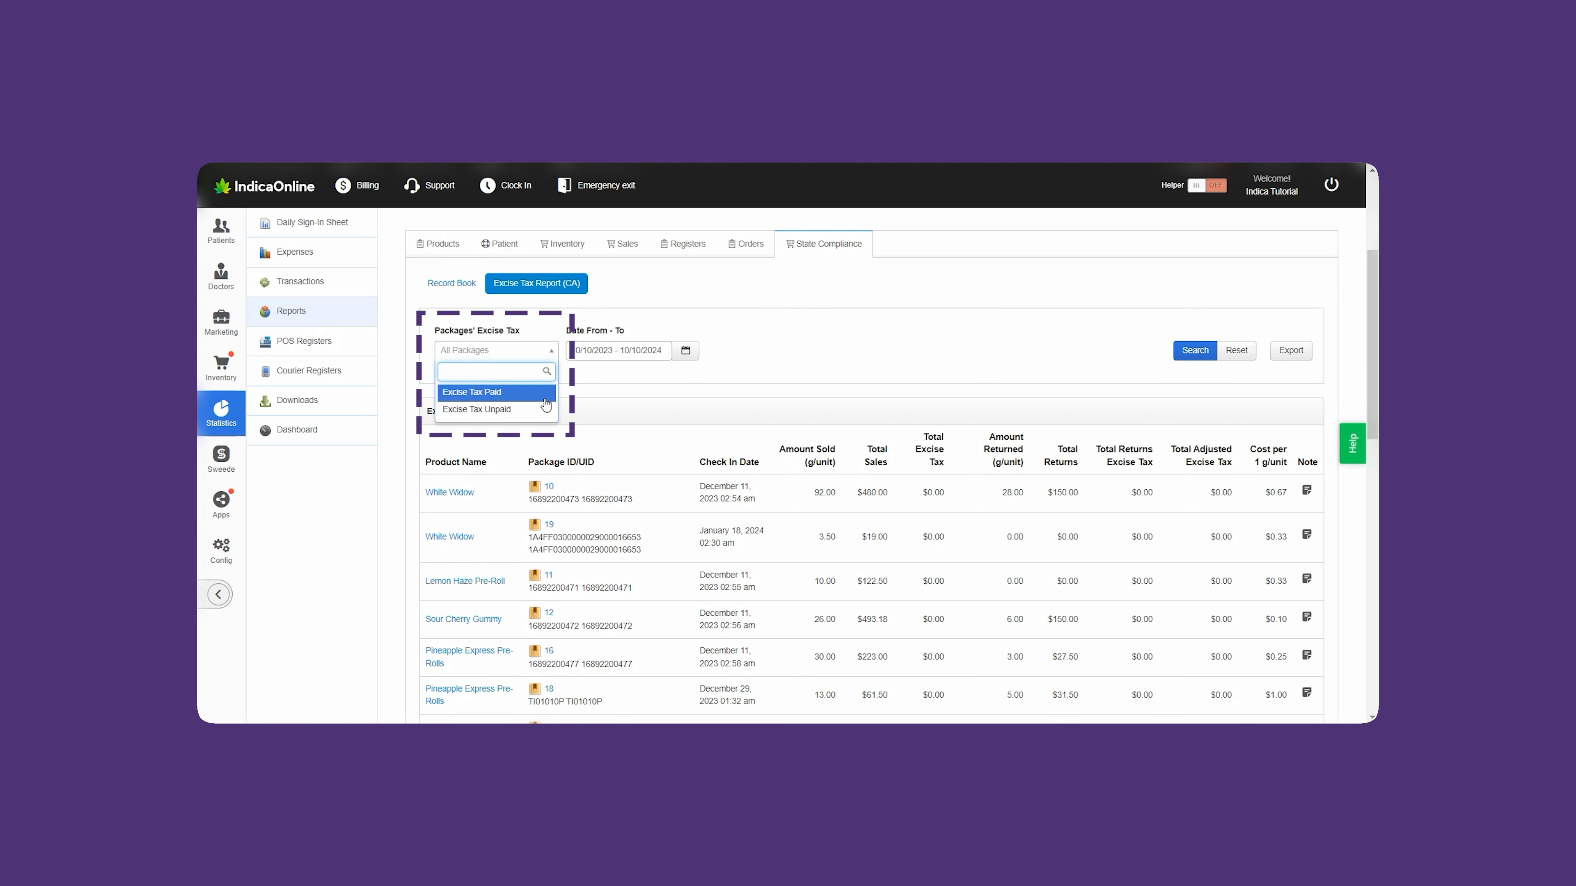
left_click(553, 355)
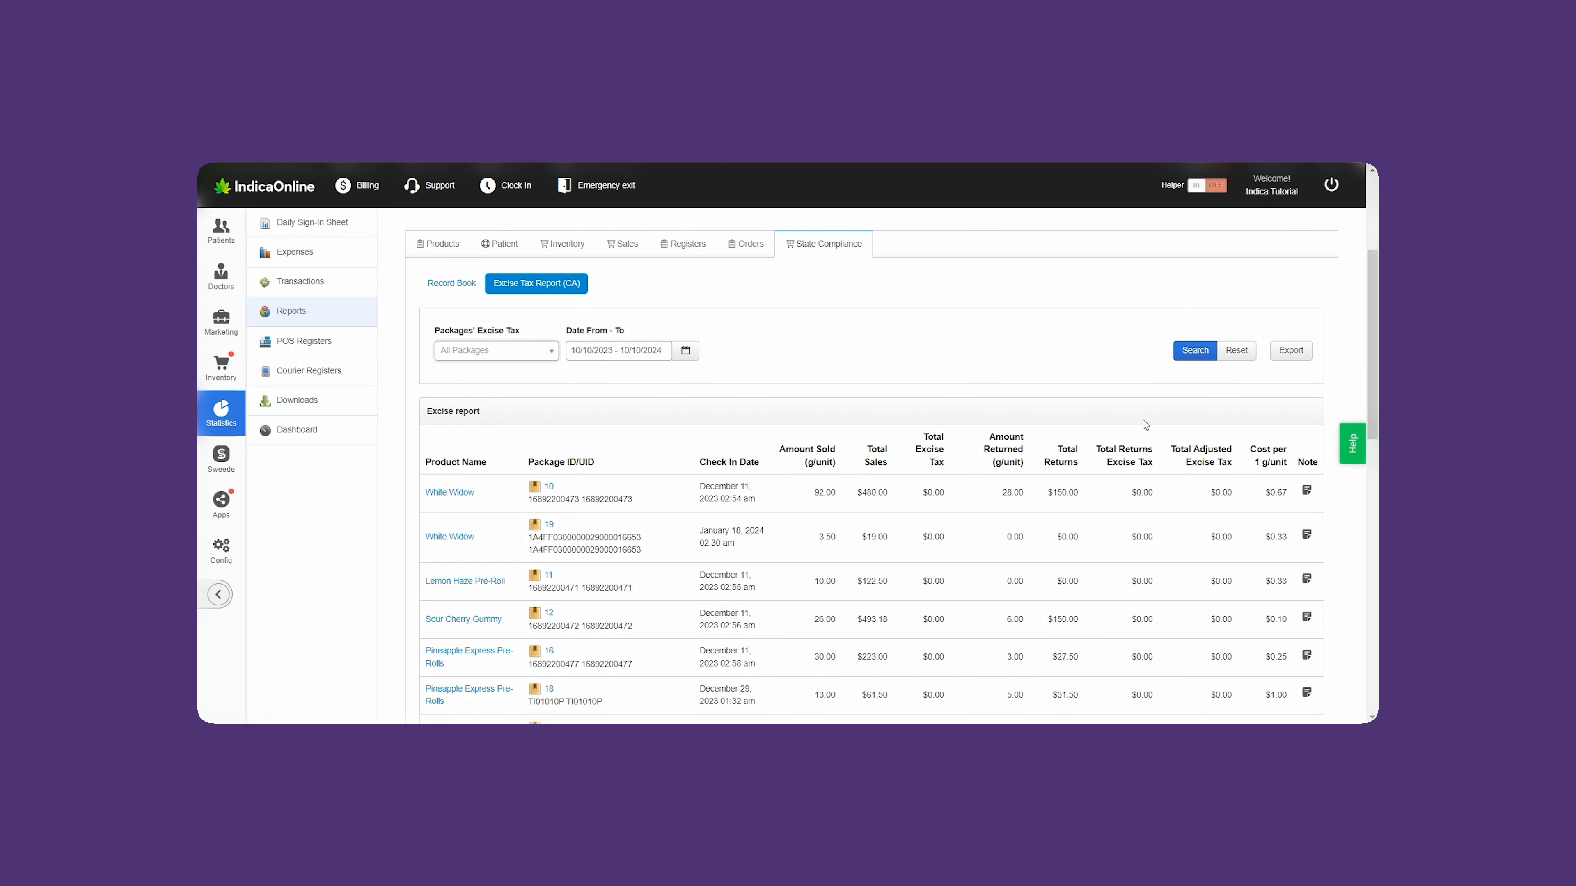
left_click_drag(1375, 331, 1377, 405)
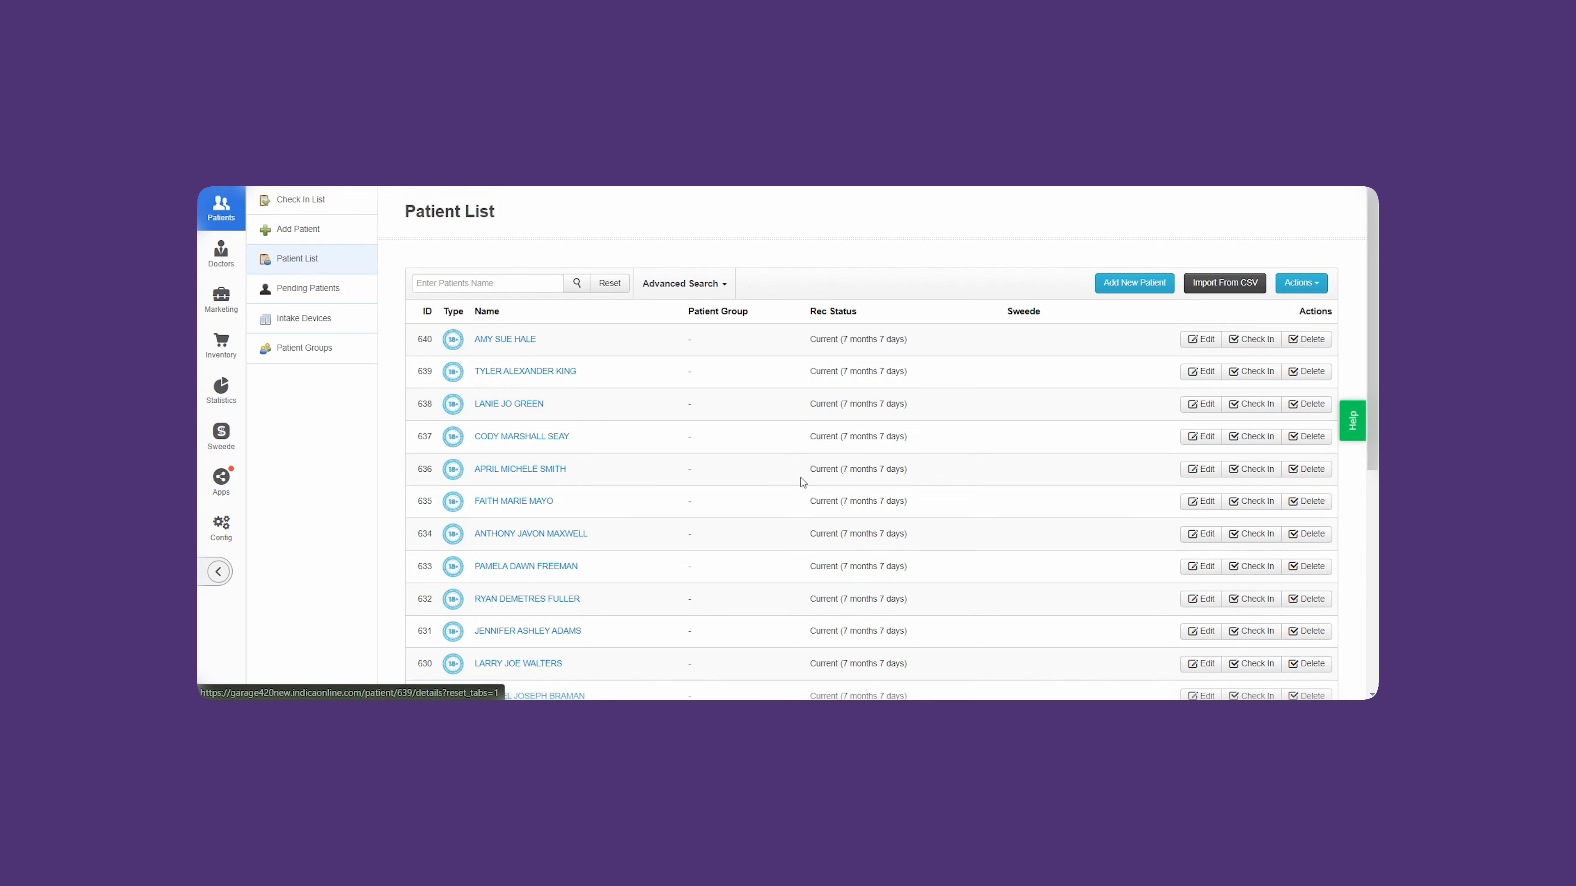
Step: Open the first listed patient's profile for editing and set the Tax Tier to Tax Exempt
left_click(1210, 342)
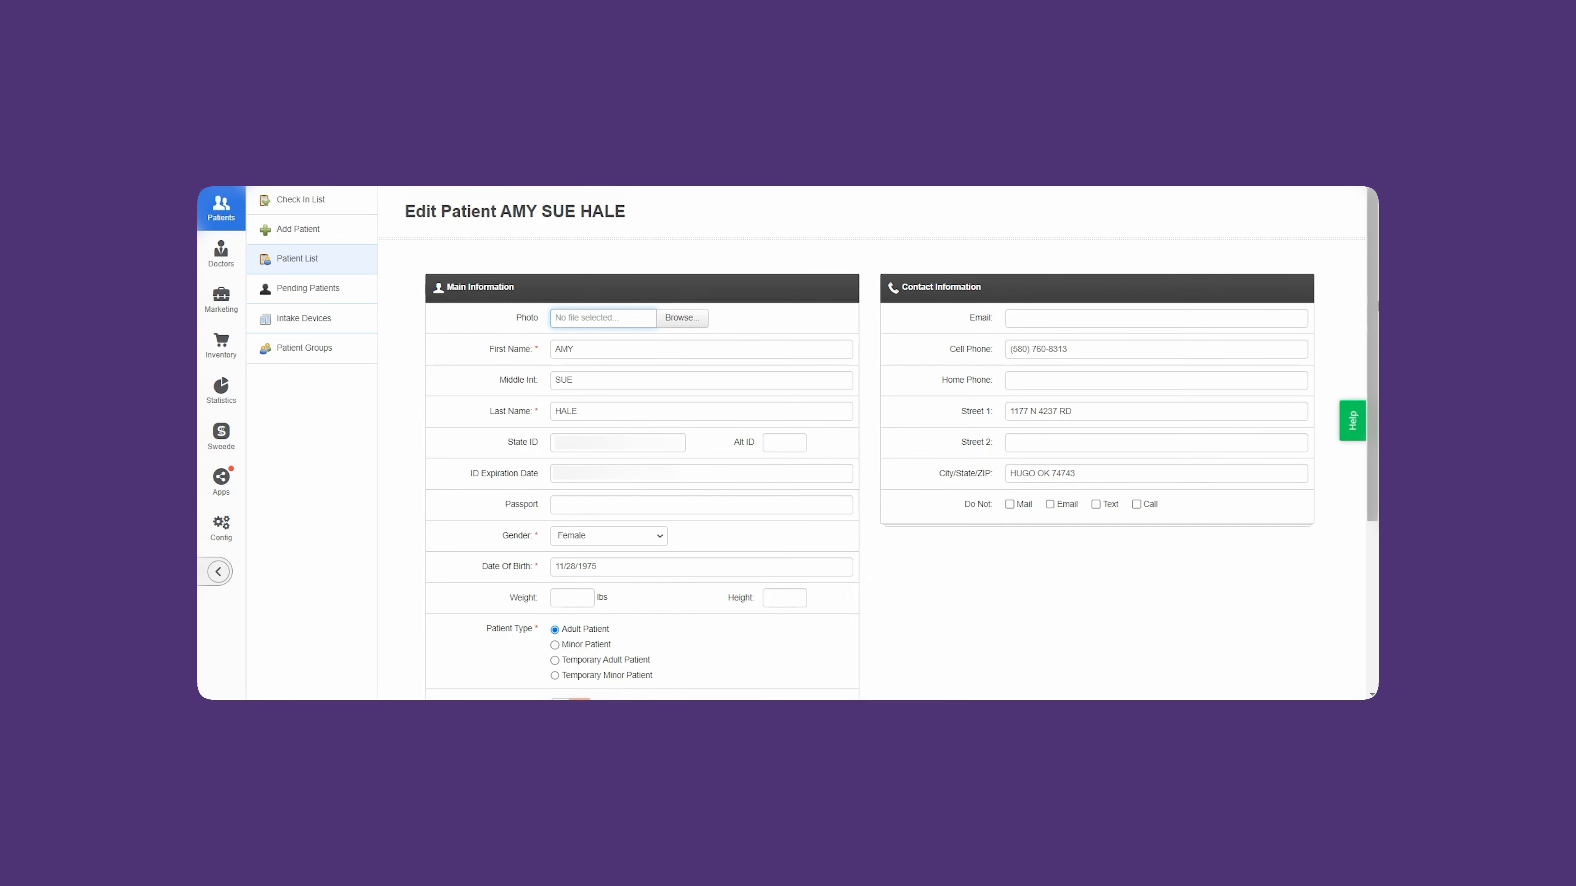
scroll(1347, 341, "down", 3)
left_click_drag(1378, 428, 1376, 472)
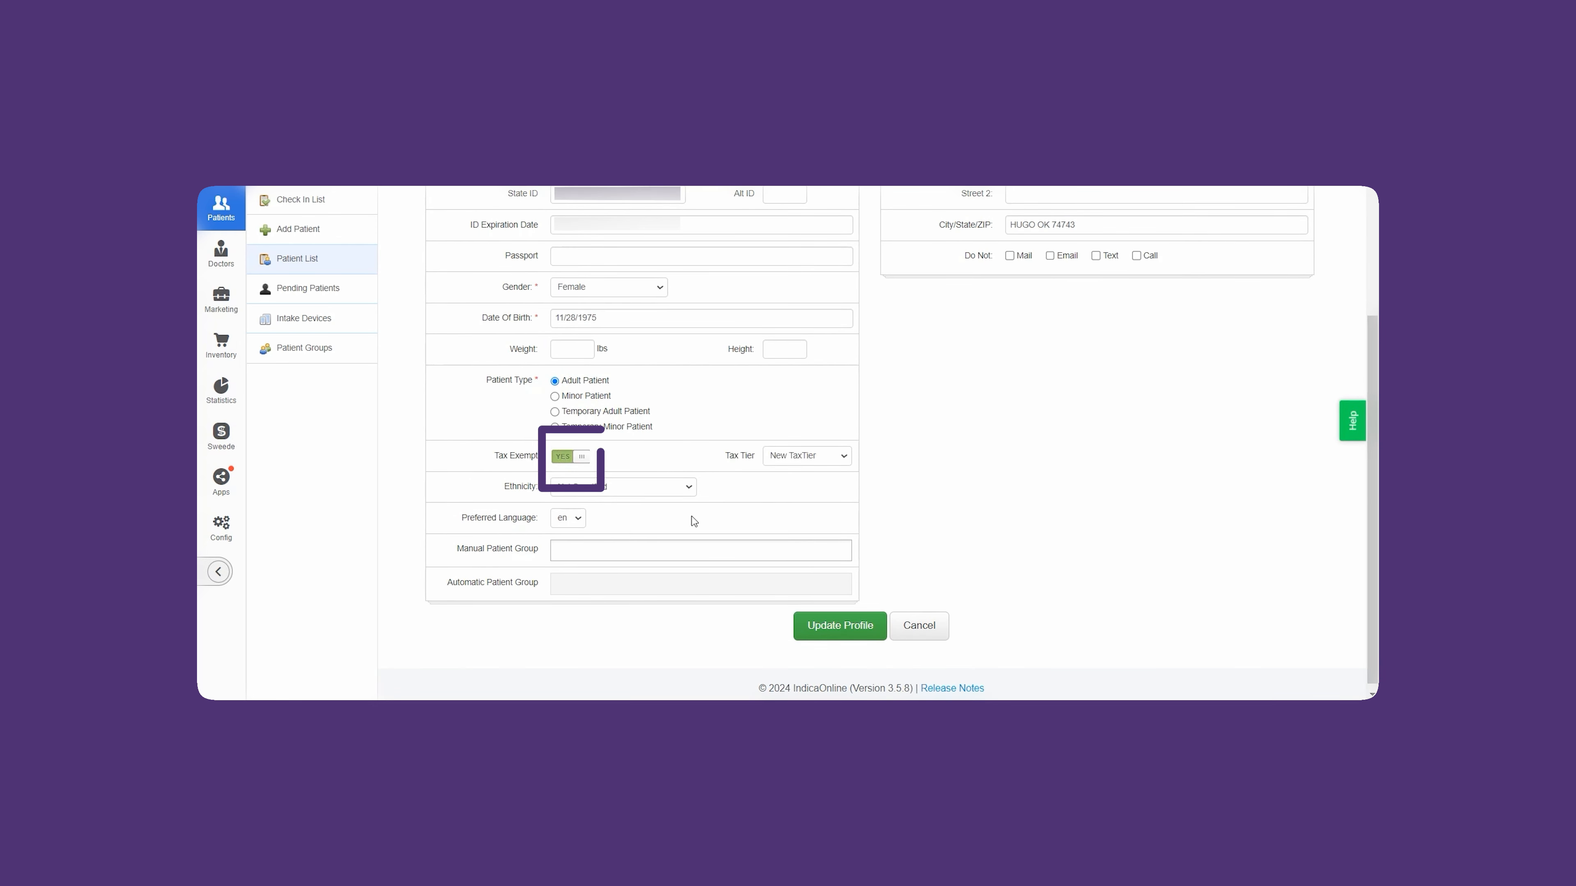
left_click(824, 458)
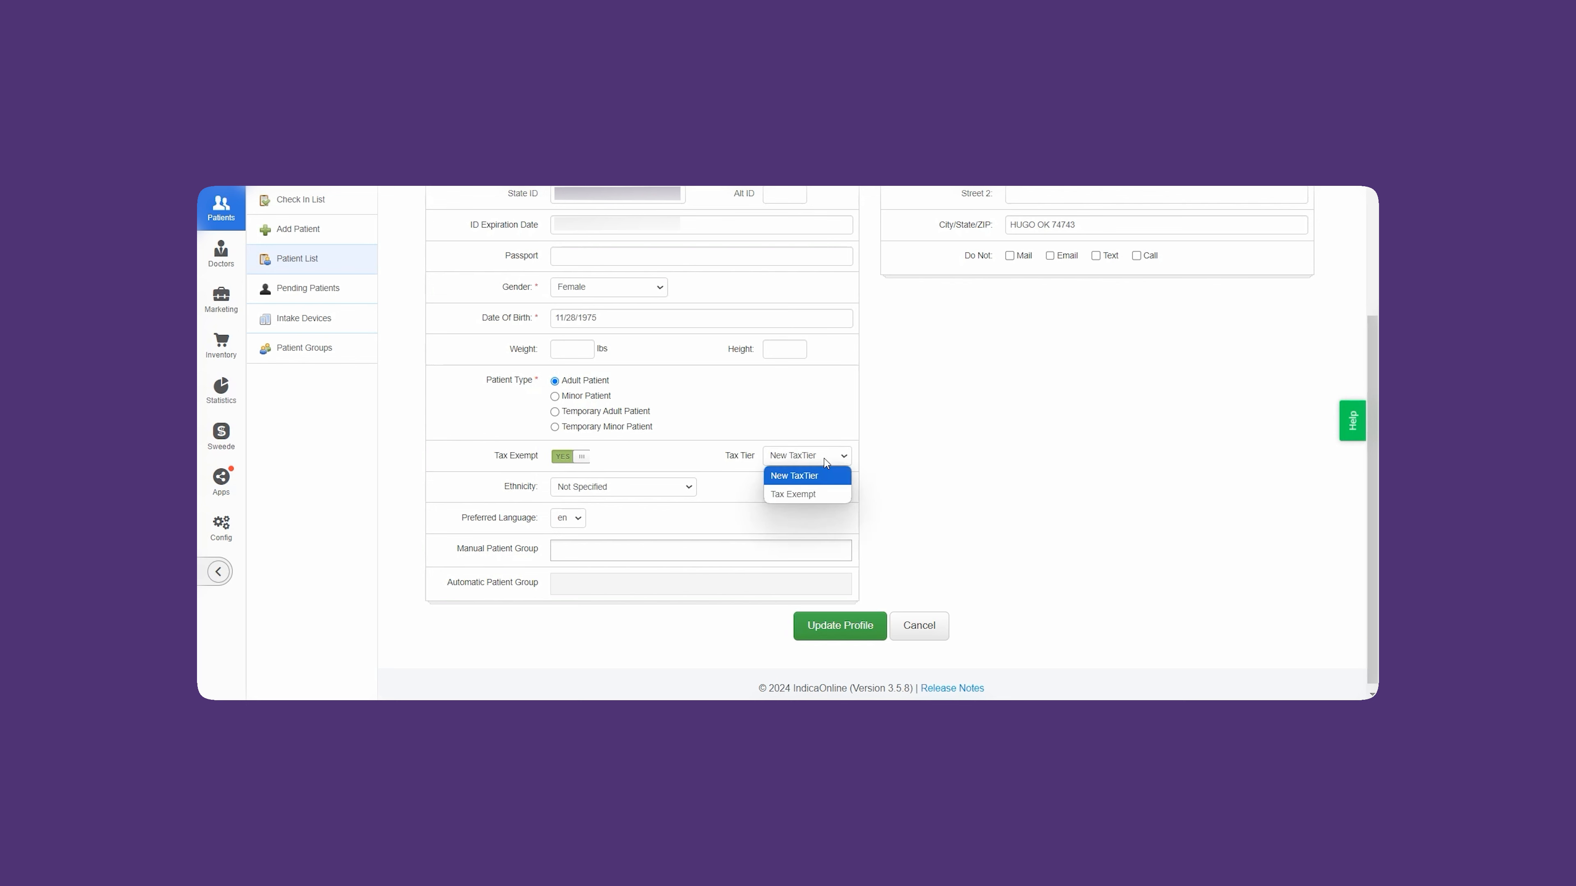
left_click(819, 494)
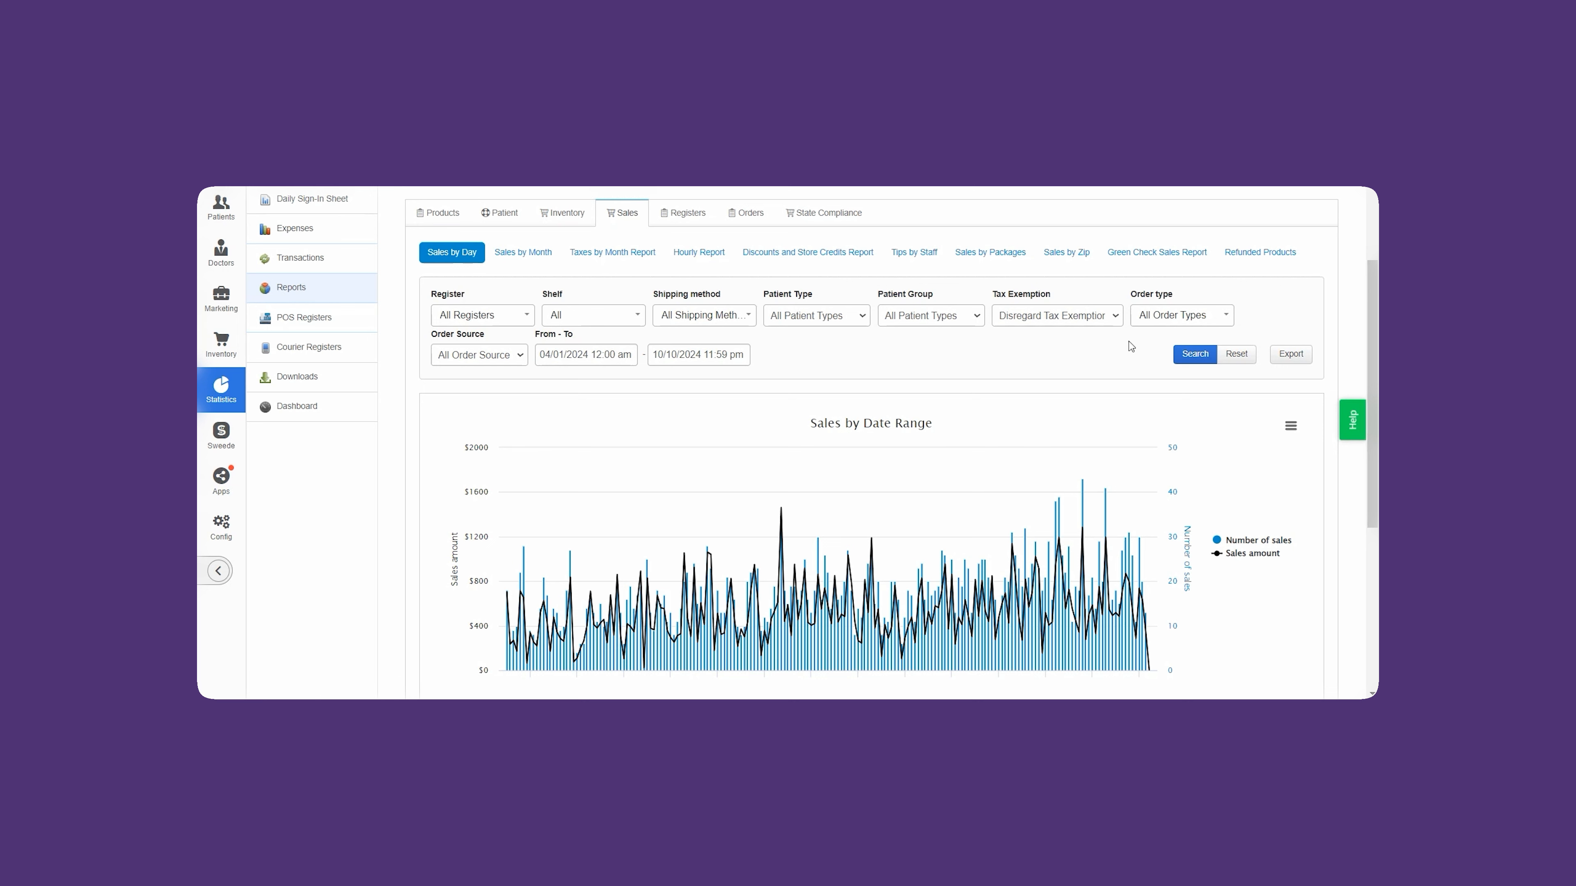
Step: Check the Tax Exemption filter options in the Sales by Day report, leaving Disregard Tax Exemption selected
left_click(1121, 314)
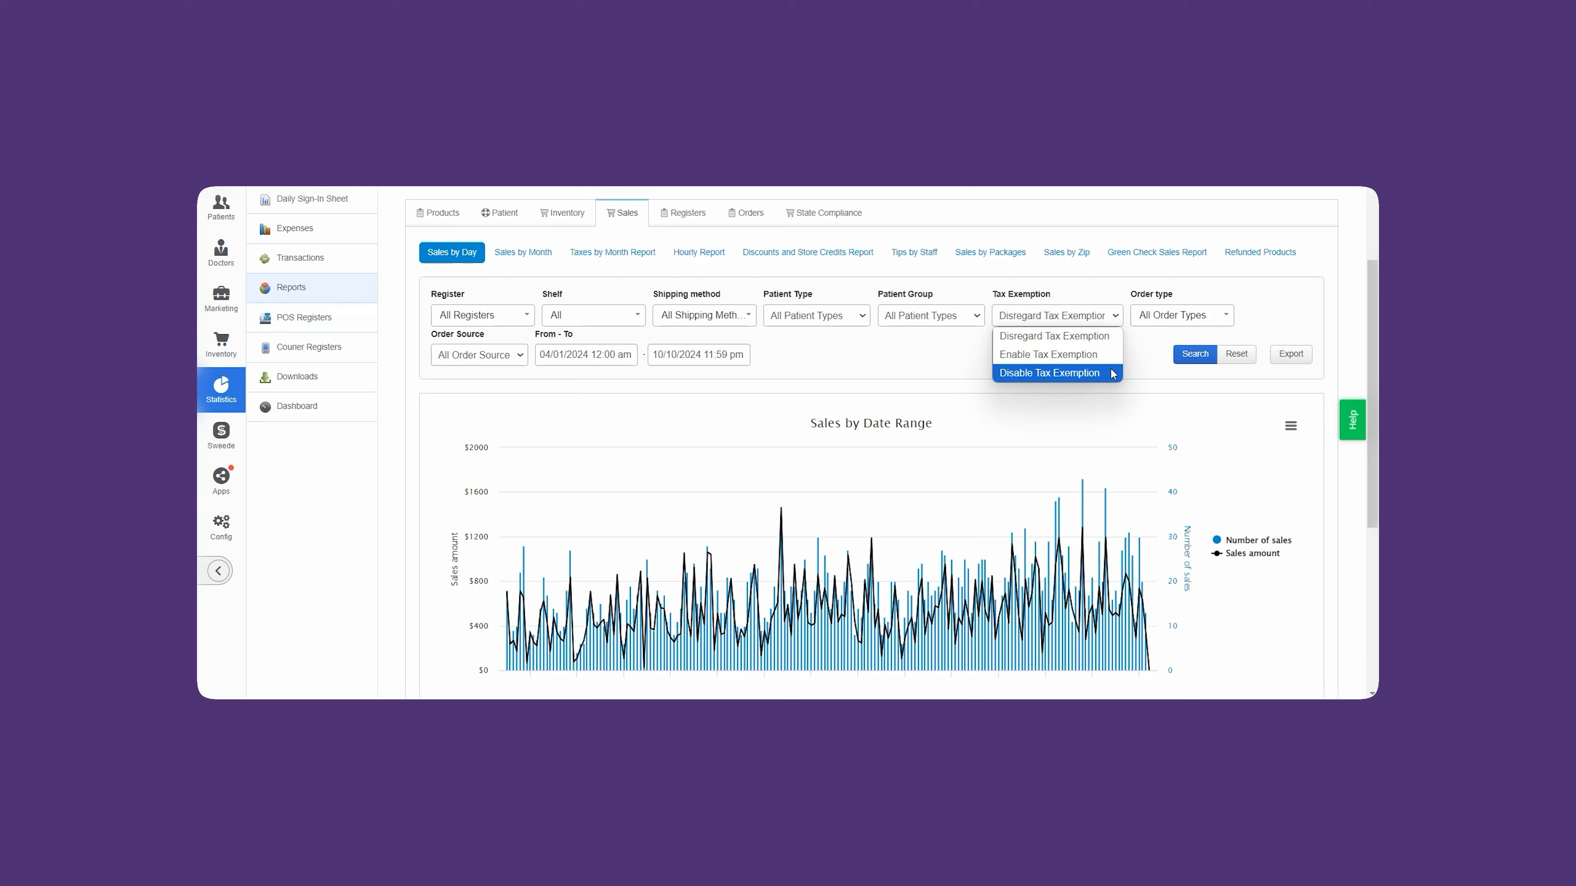
left_click(1110, 319)
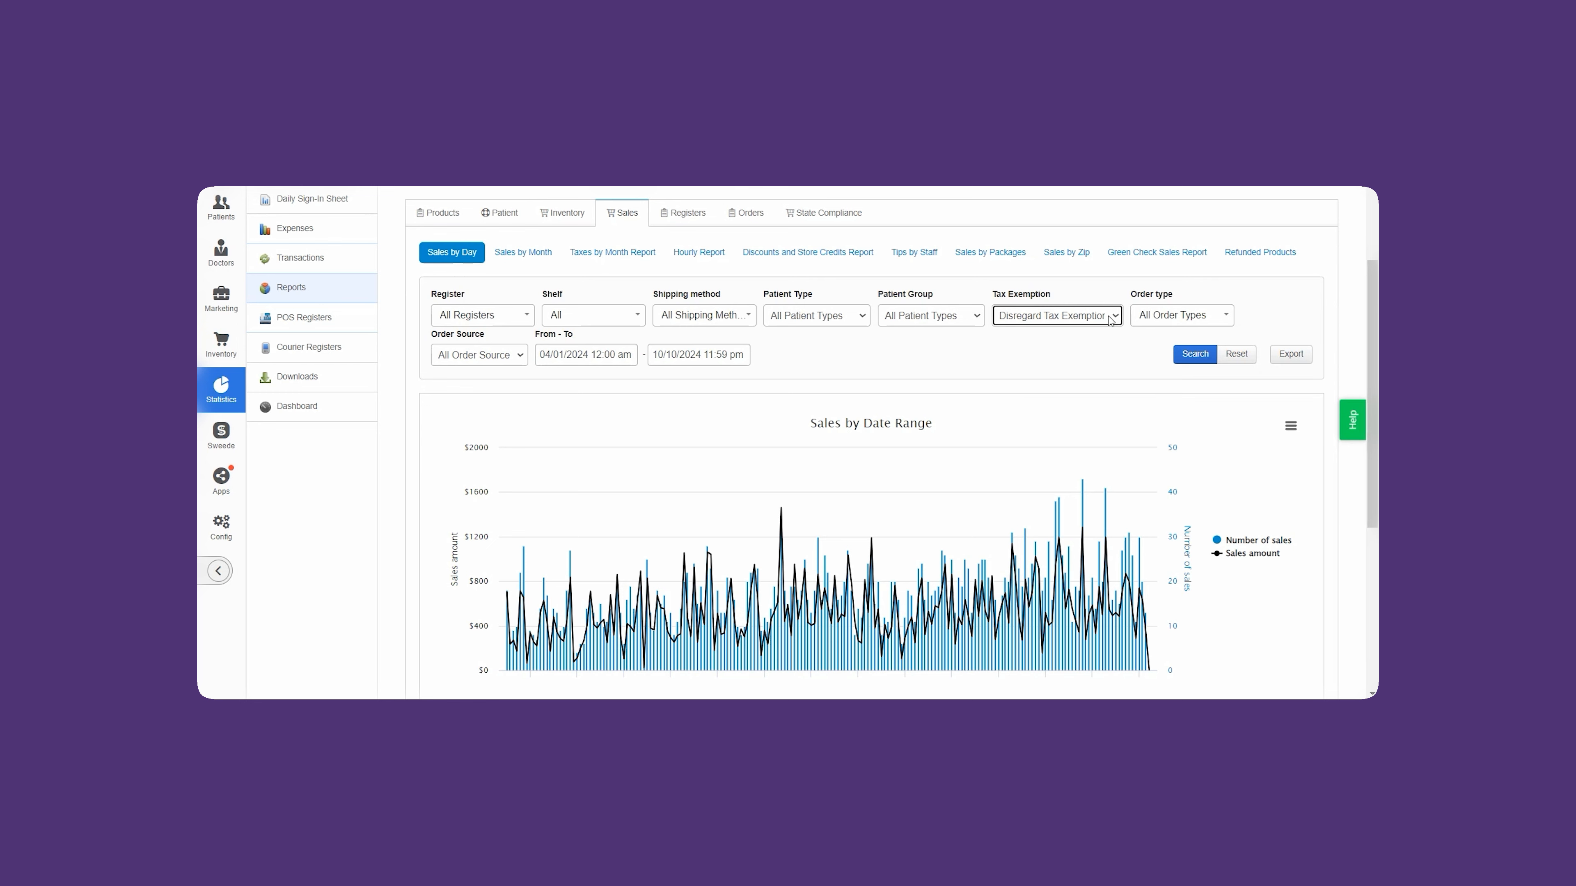